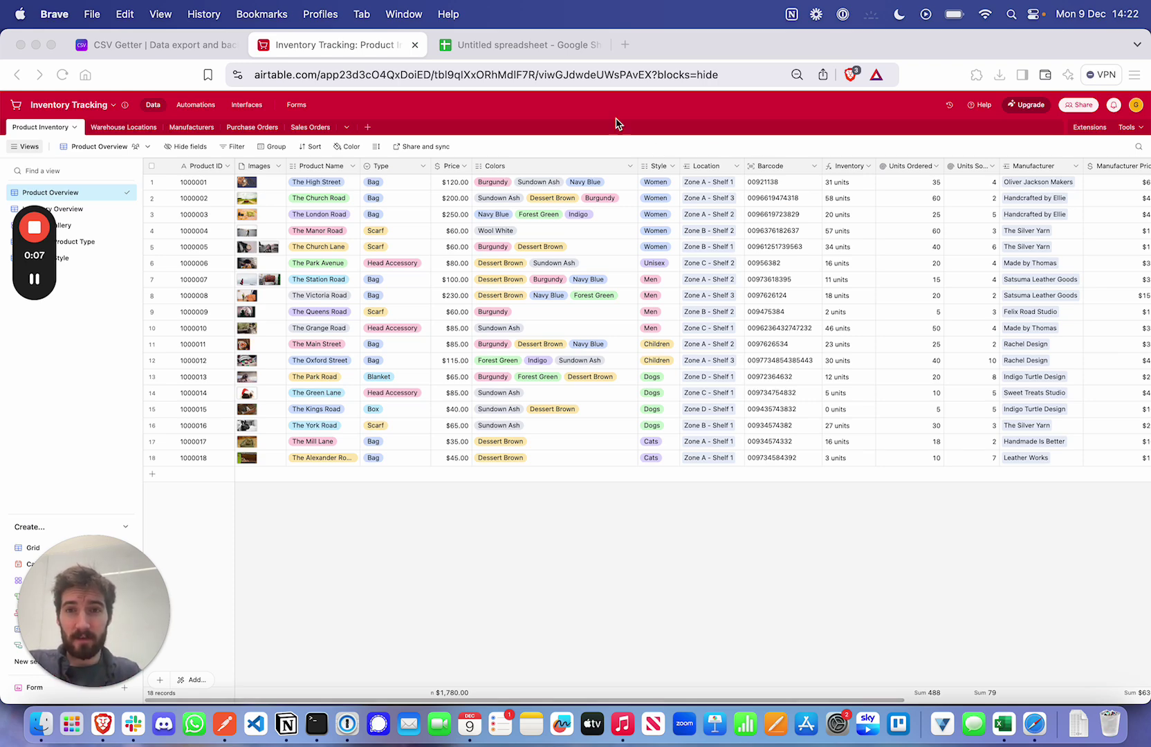
- Switch from the Airtable Inventory Tracking grid to the blank Untitled spreadsheet
{"action": "left_click", "coordinate": [543, 52]}
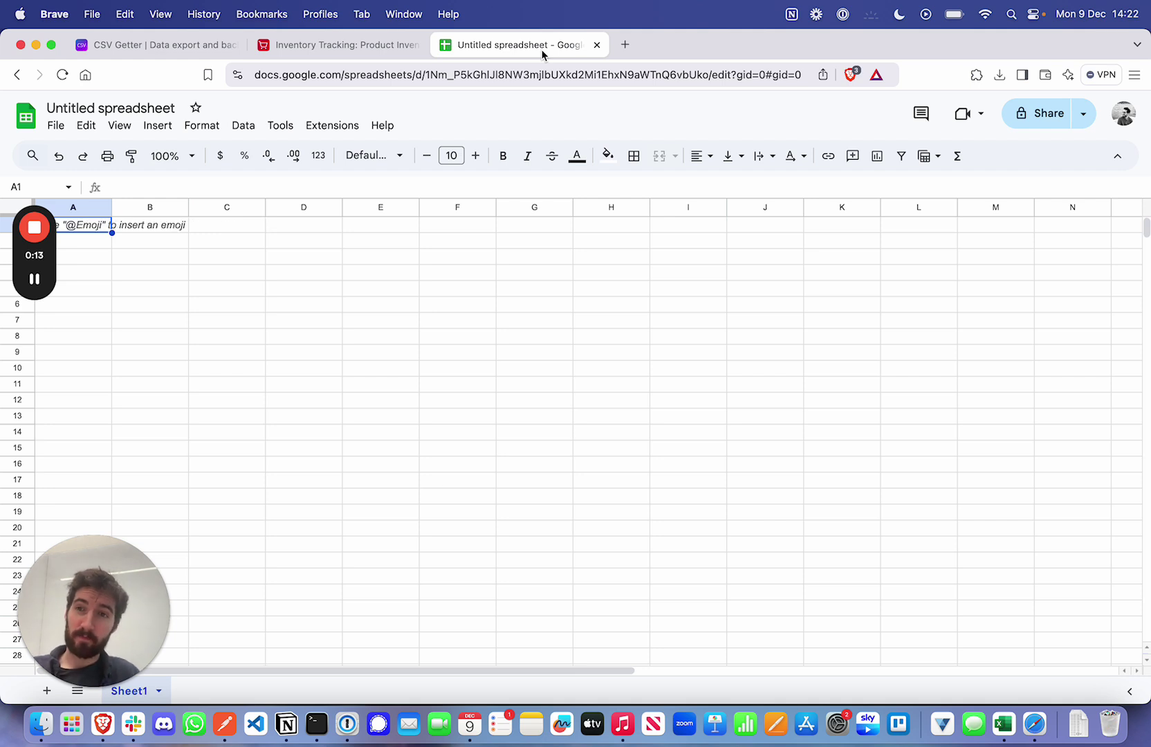
- Bring up the CSV Getter home page with its Airtable, Notion and CSV export options
{"action": "left_click", "coordinate": [150, 45]}
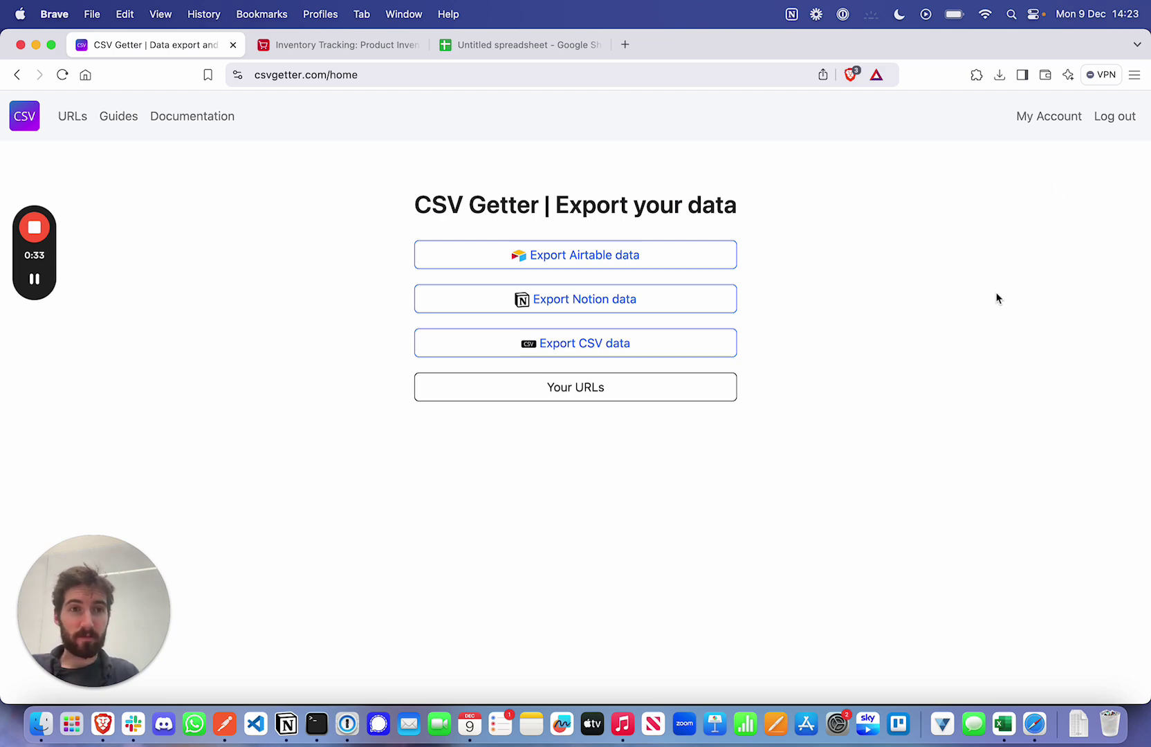
- Connect Airtable from My Account, granting access to all current and future bases in all workspaces
{"action": "left_click", "coordinate": [1051, 119]}
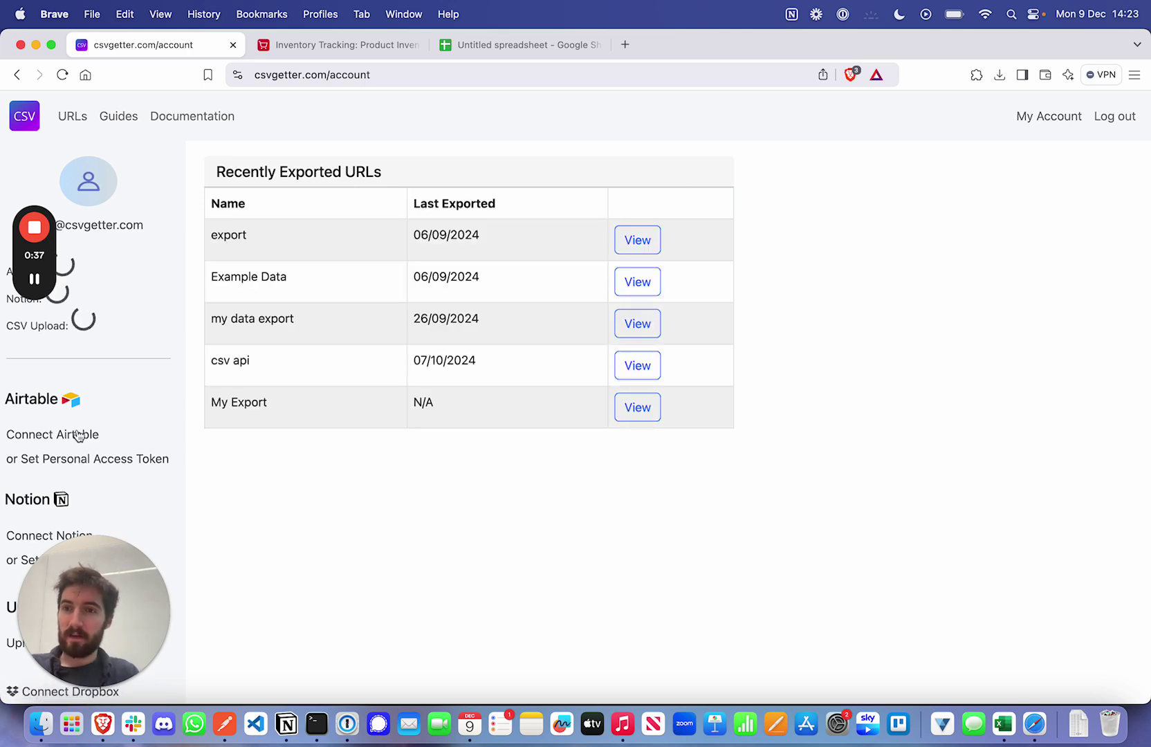
{"action": "left_click", "coordinate": [50, 435]}
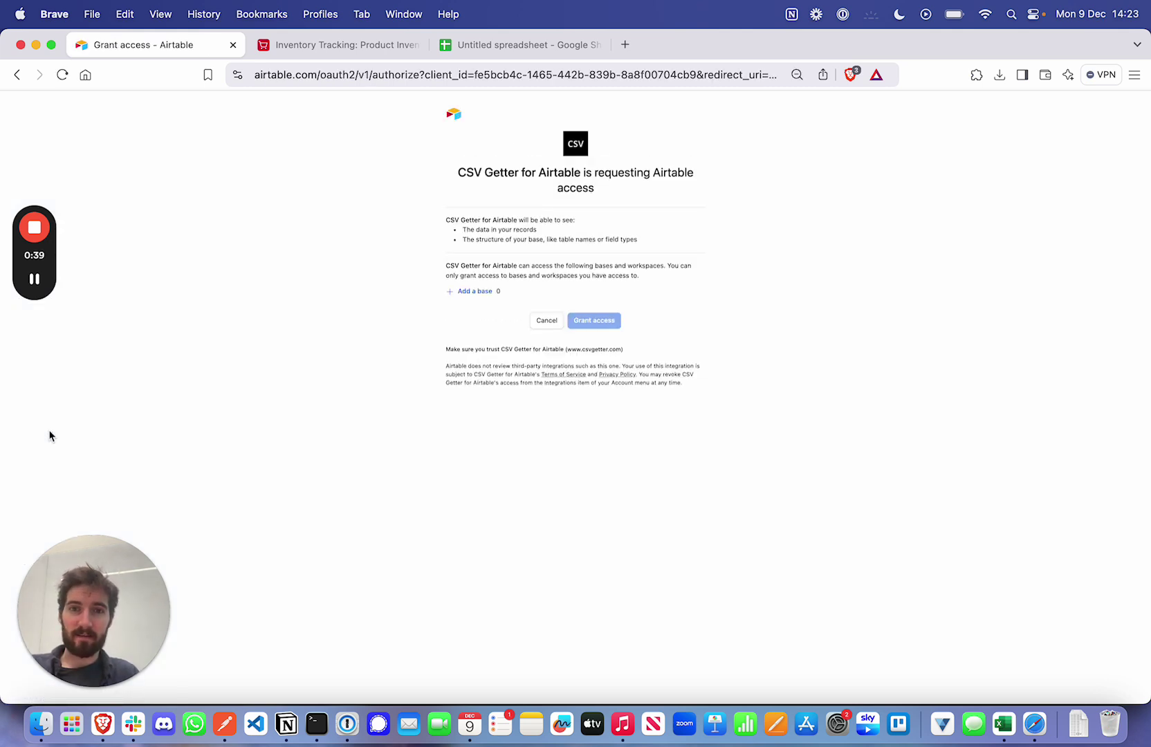
{"action": "left_click", "coordinate": [467, 298]}
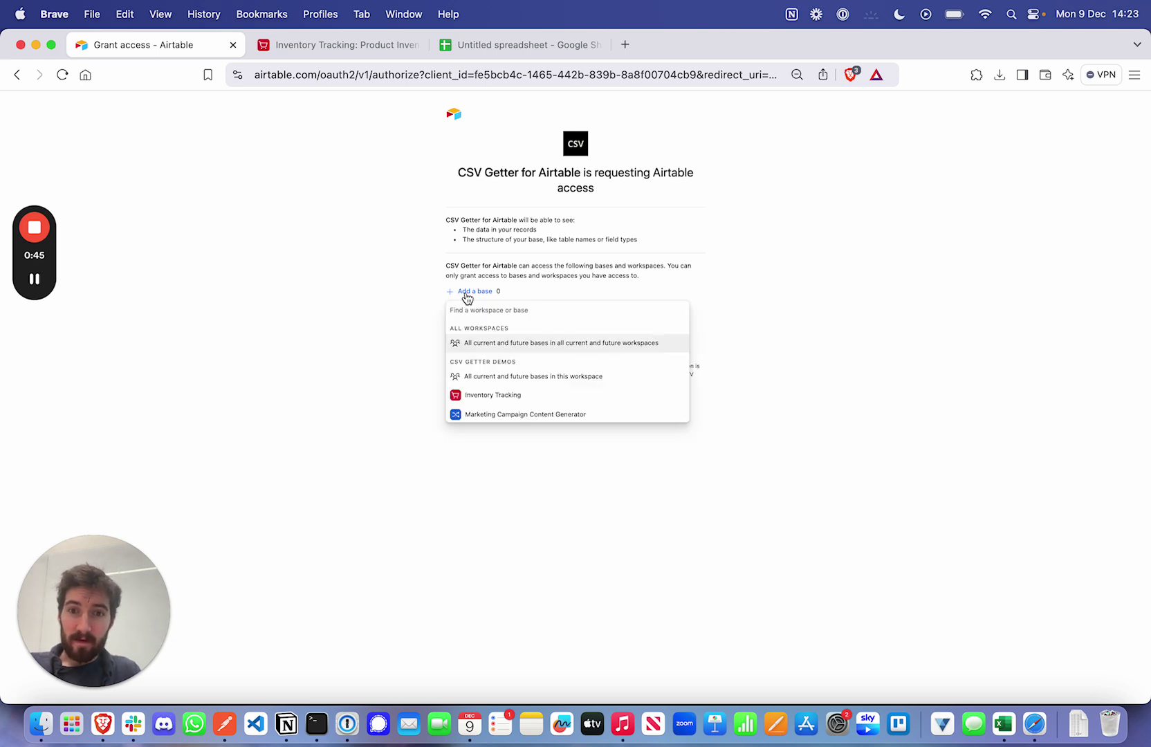
{"action": "left_click", "coordinate": [520, 343]}
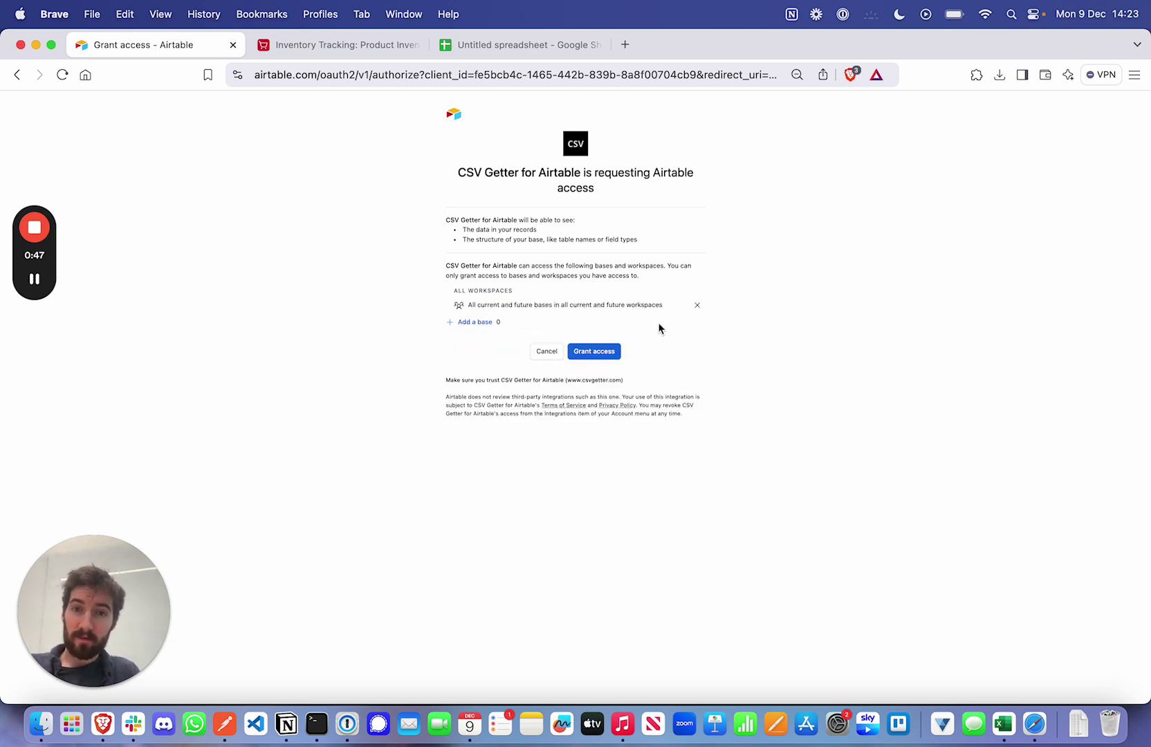
{"action": "left_click", "coordinate": [609, 354]}
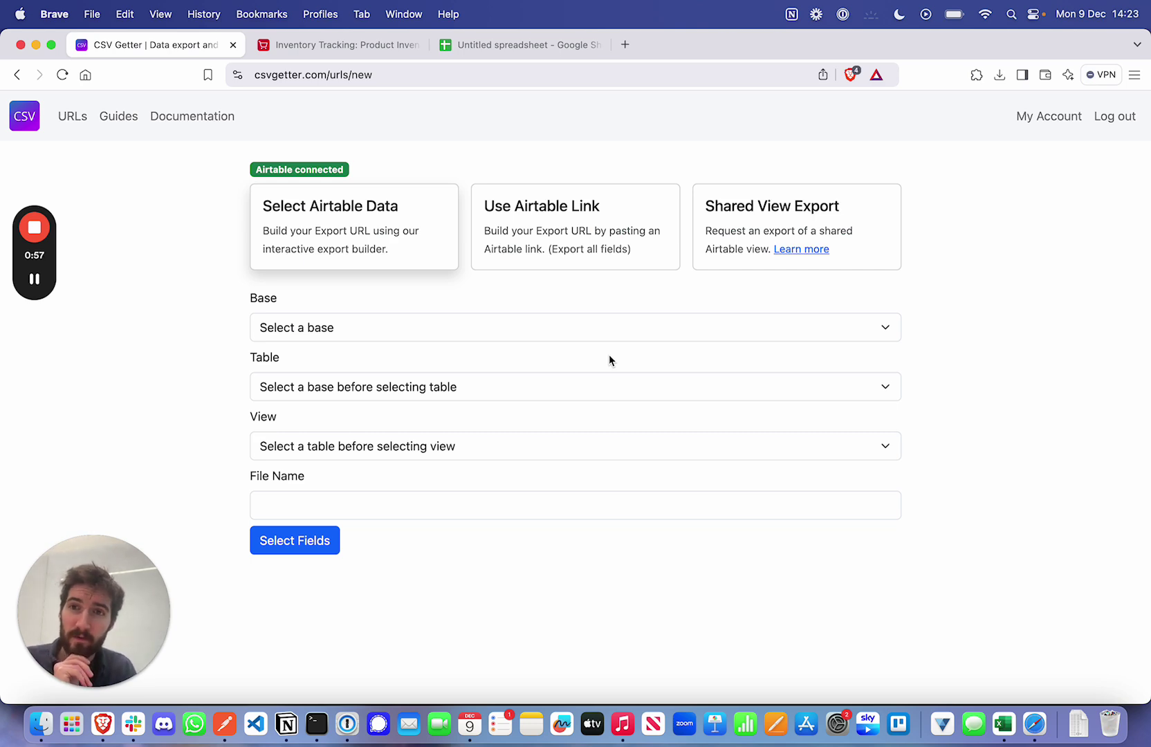
- Choose Inventory Tracking as the export's Airtable base
{"action": "left_click", "coordinate": [293, 46]}
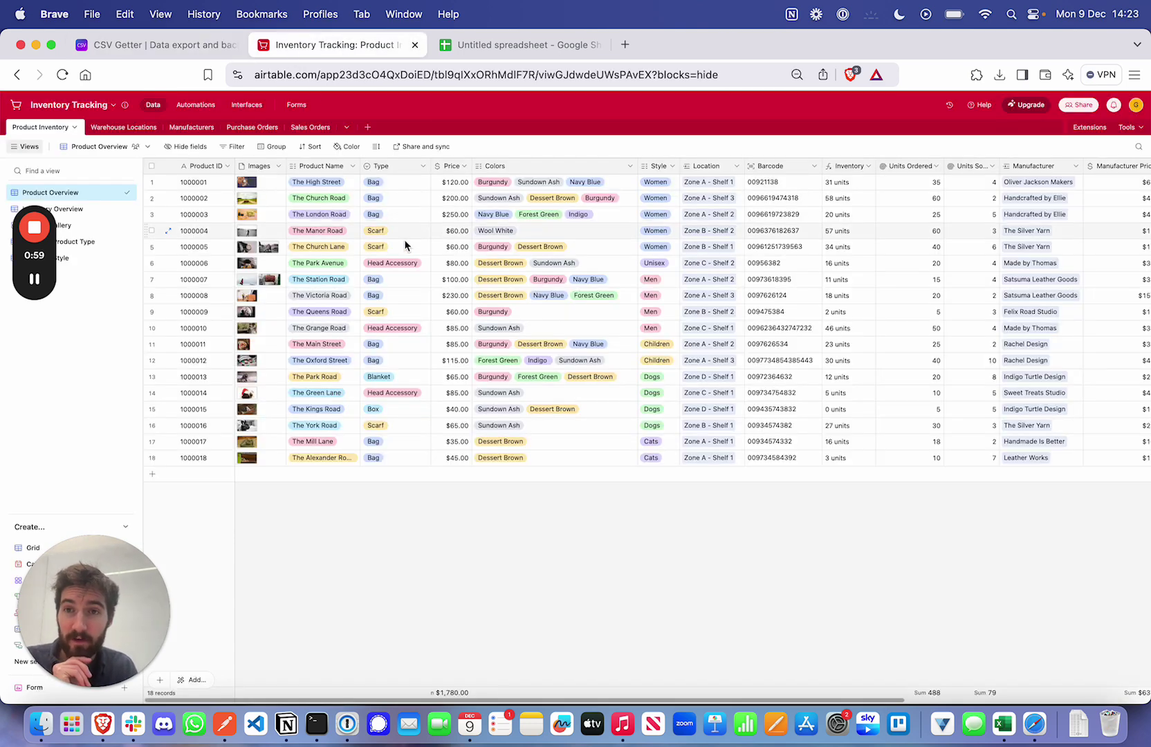
{"action": "left_click", "coordinate": [156, 44]}
{"action": "left_click", "coordinate": [313, 335]}
{"action": "left_click", "coordinate": [338, 354]}
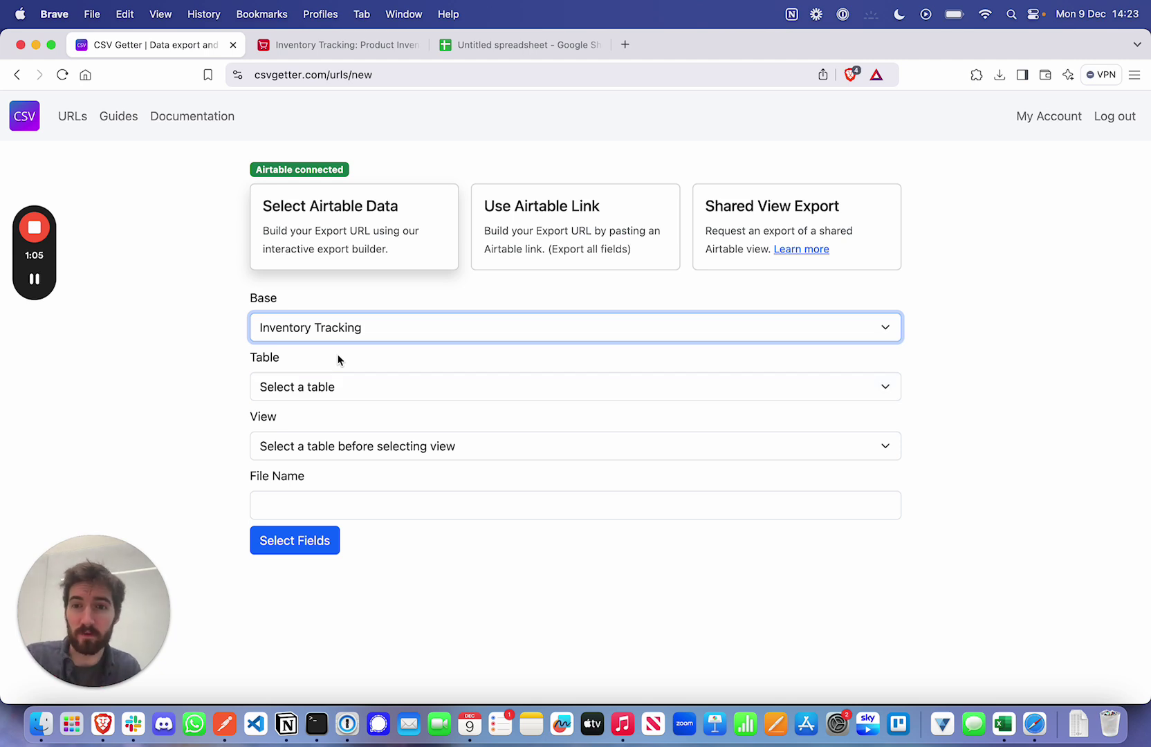
- Select the Product Inventory table and Product Overview view, checking the tables in Airtable
{"action": "left_click", "coordinate": [353, 387]}
{"action": "left_click", "coordinate": [312, 45]}
{"action": "left_click", "coordinate": [310, 45]}
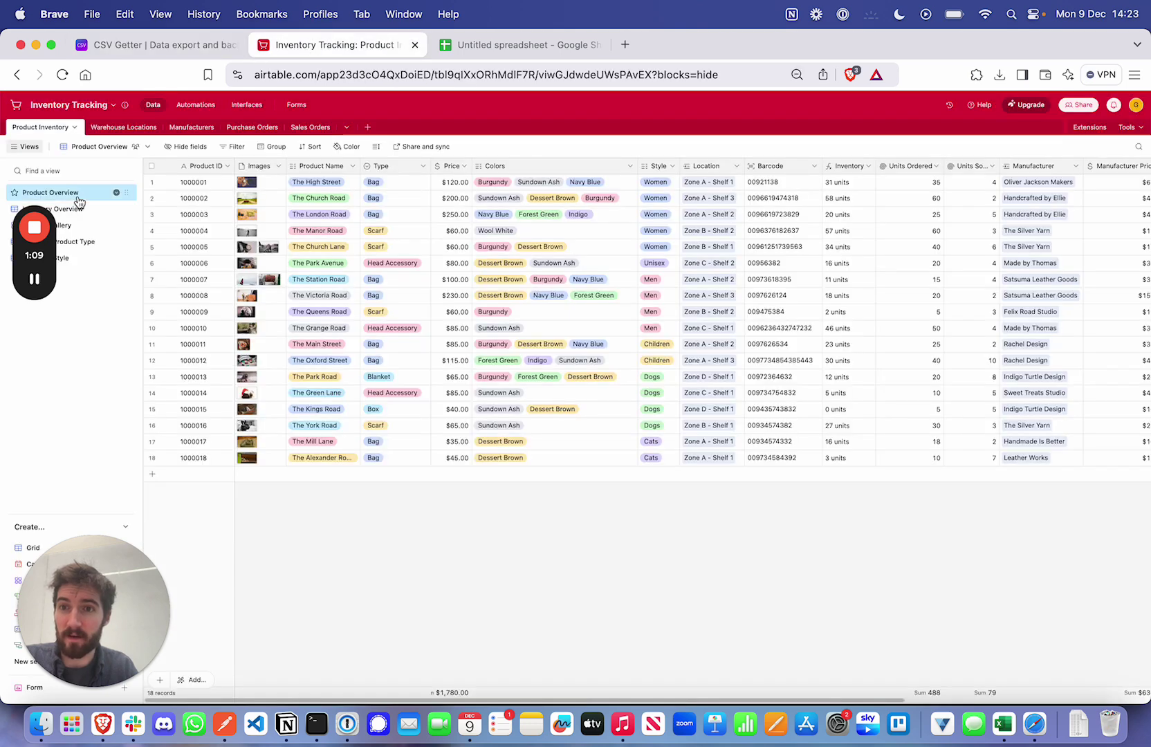
{"action": "left_click", "coordinate": [132, 52]}
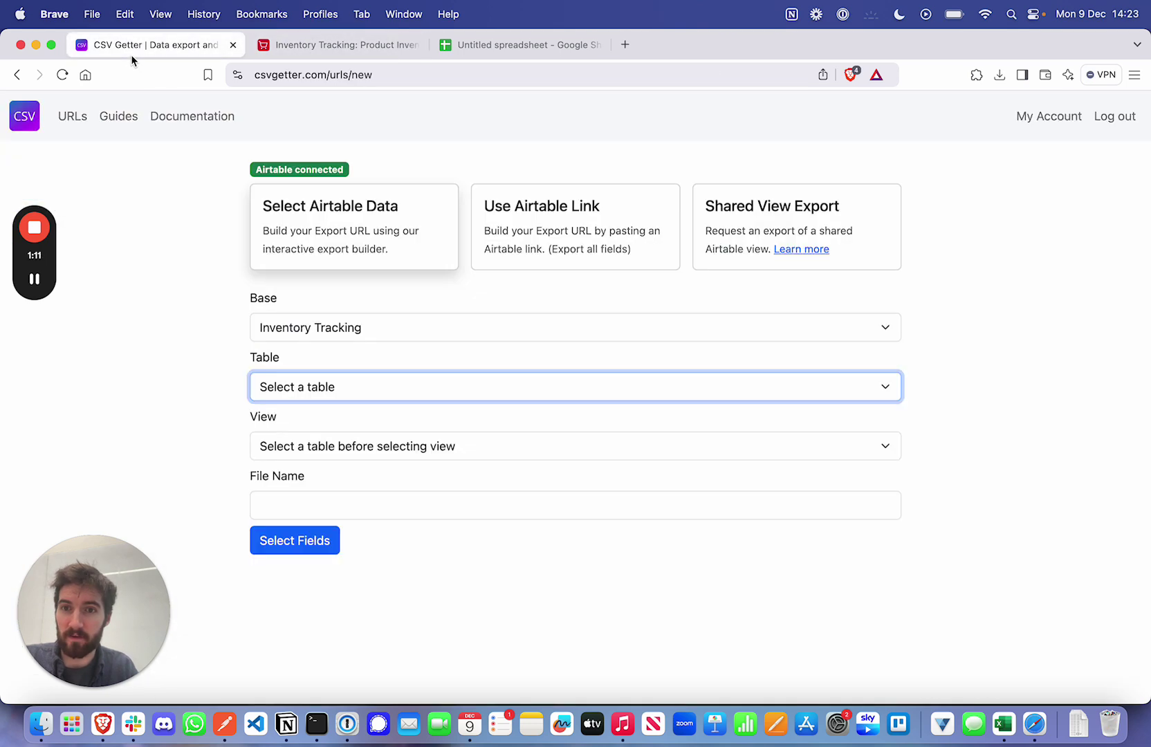
{"action": "left_click", "coordinate": [337, 380]}
{"action": "left_click", "coordinate": [336, 408]}
{"action": "left_click", "coordinate": [339, 447]}
{"action": "left_click", "coordinate": [341, 465]}
- Name the export 'Google Sheets Backup' and continue to field selection
{"action": "left_click", "coordinate": [315, 507]}
{"action": "type", "text": "Google Sheets Backup"}
{"action": "left_click", "coordinate": [295, 541]}
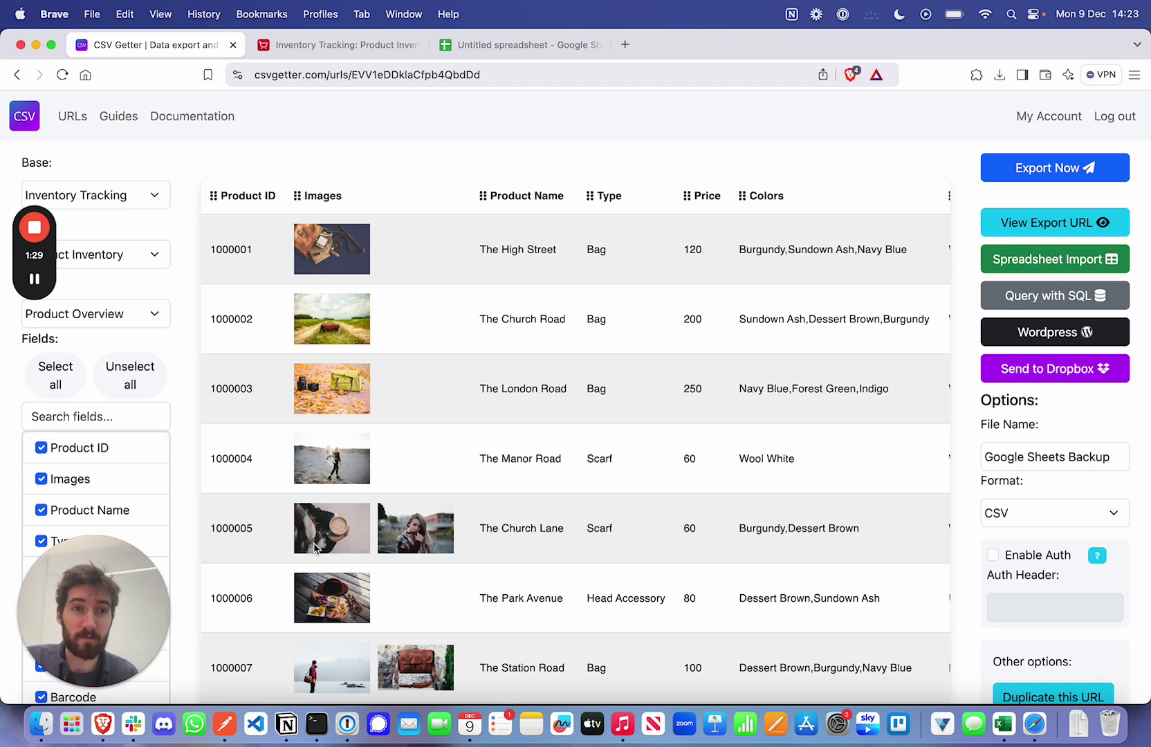
- View the Google Sheets Backup export URL, comparing against the Airtable base
{"action": "scroll", "coordinate": [511, 439], "scroll_direction": "down", "scroll_amount": 3}
{"action": "scroll", "coordinate": [537, 326], "scroll_direction": "up", "scroll_amount": 3}
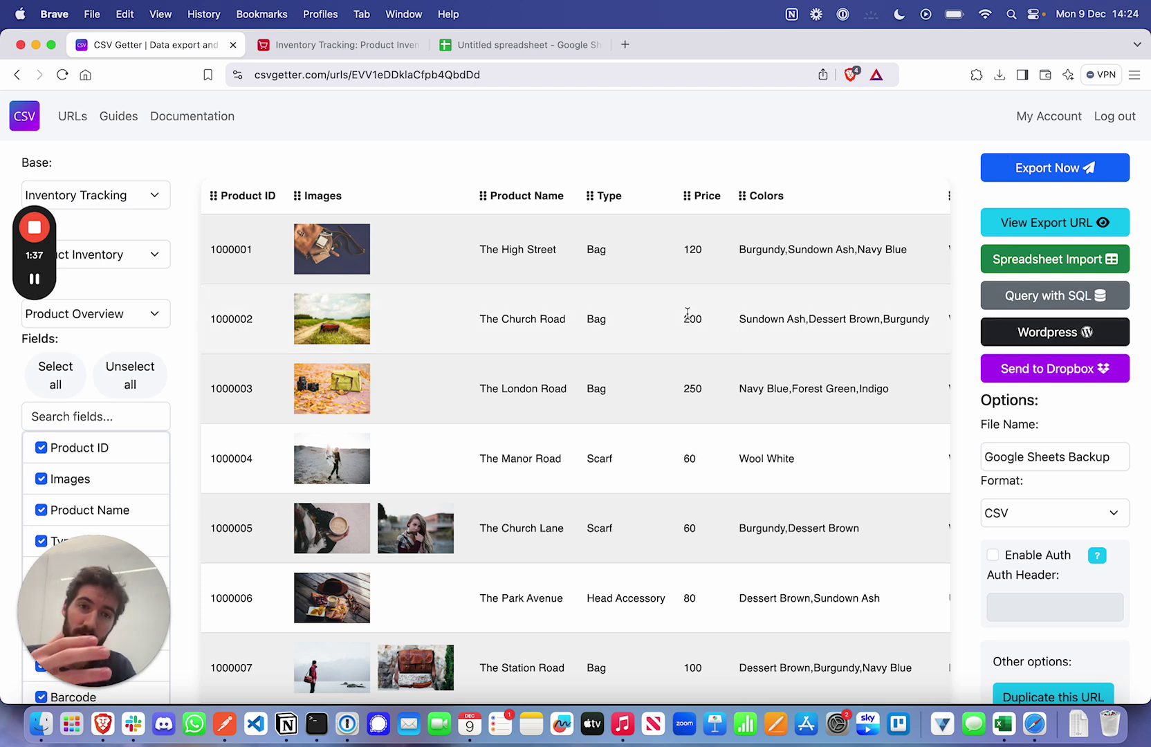
{"action": "left_click", "coordinate": [1028, 225]}
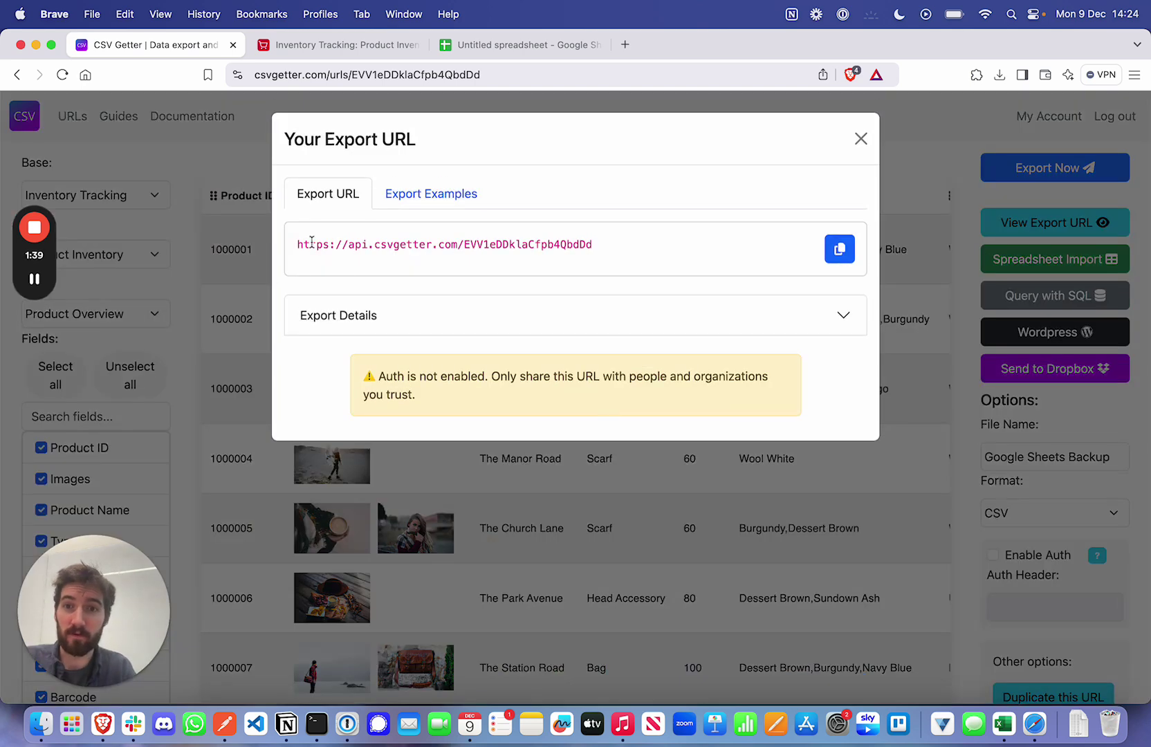
{"action": "left_click", "coordinate": [860, 139]}
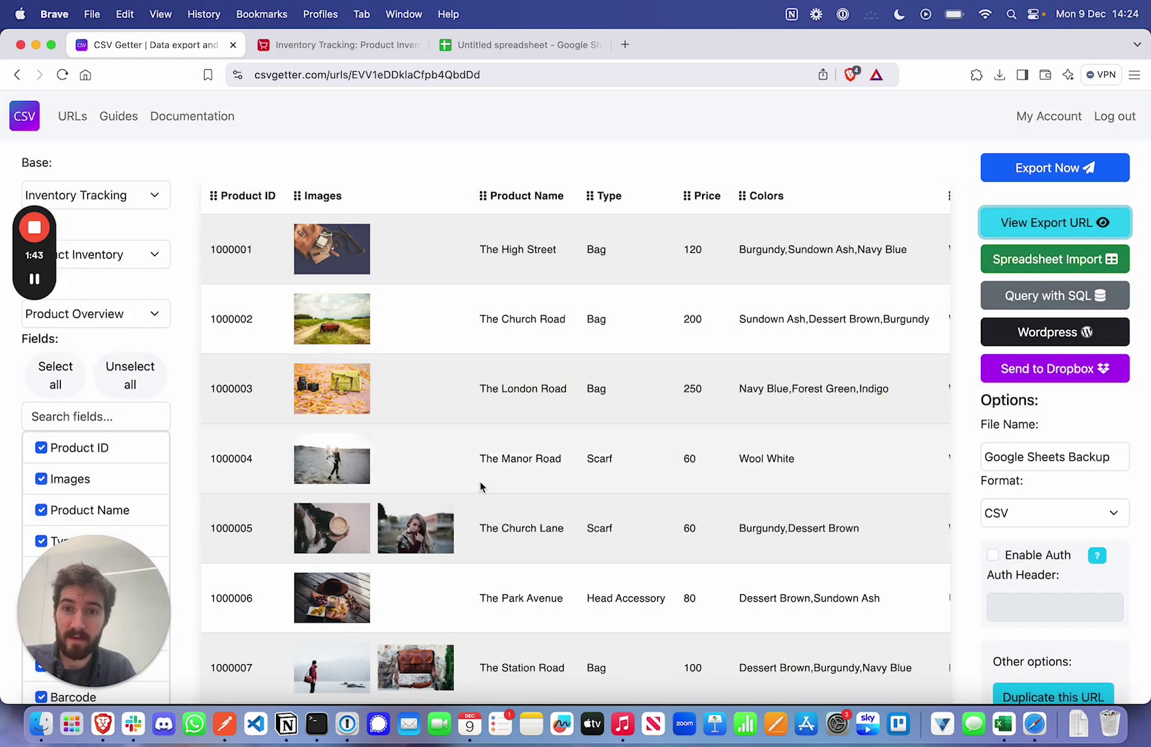
{"action": "left_click", "coordinate": [331, 45]}
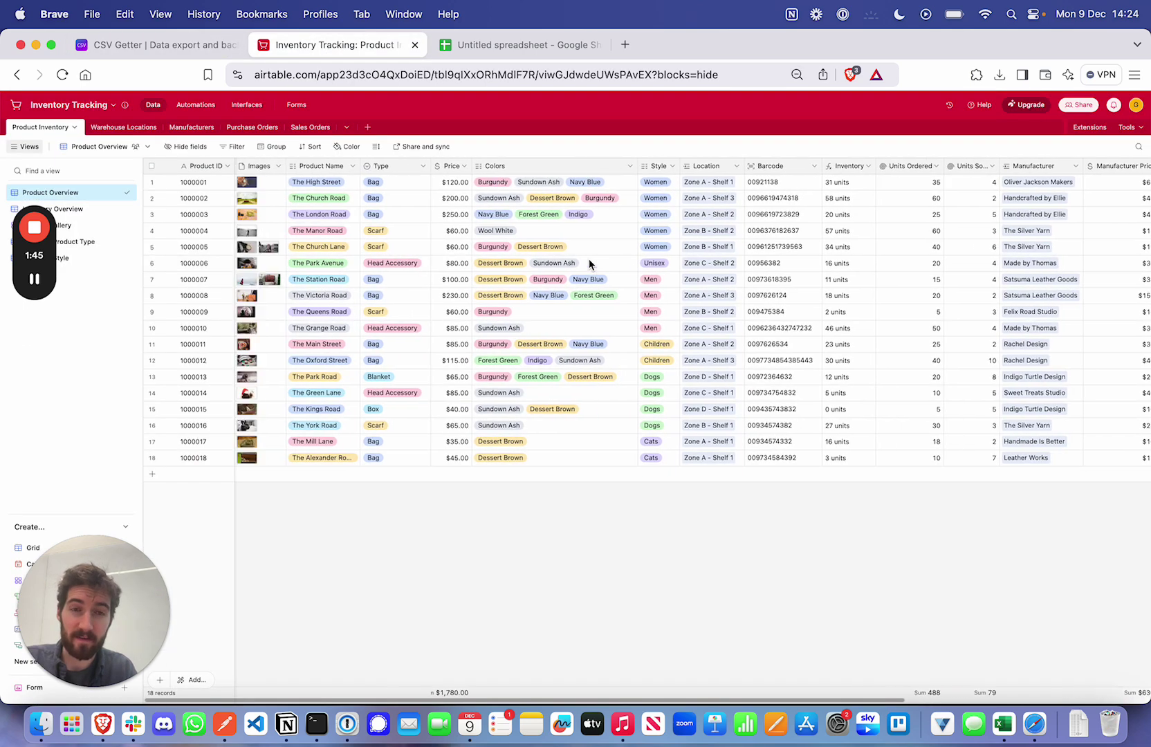
{"action": "left_click", "coordinate": [177, 45]}
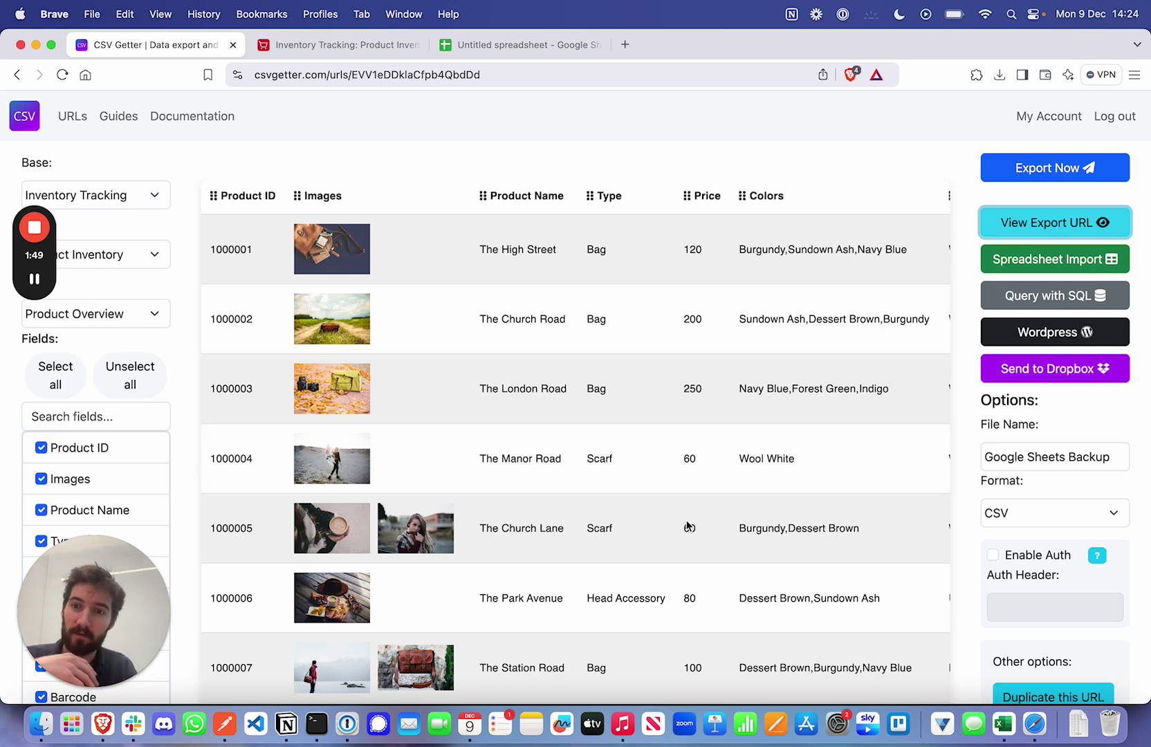
{"action": "left_click", "coordinate": [1020, 223]}
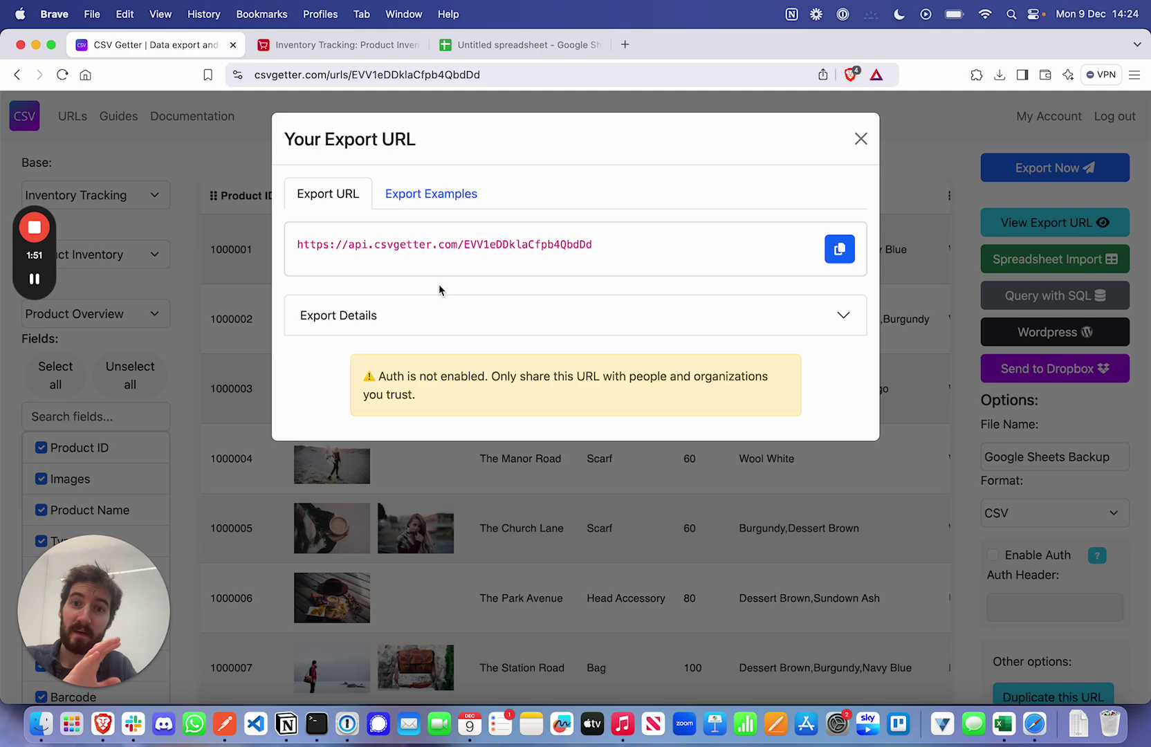
{"action": "left_click", "coordinate": [862, 140]}
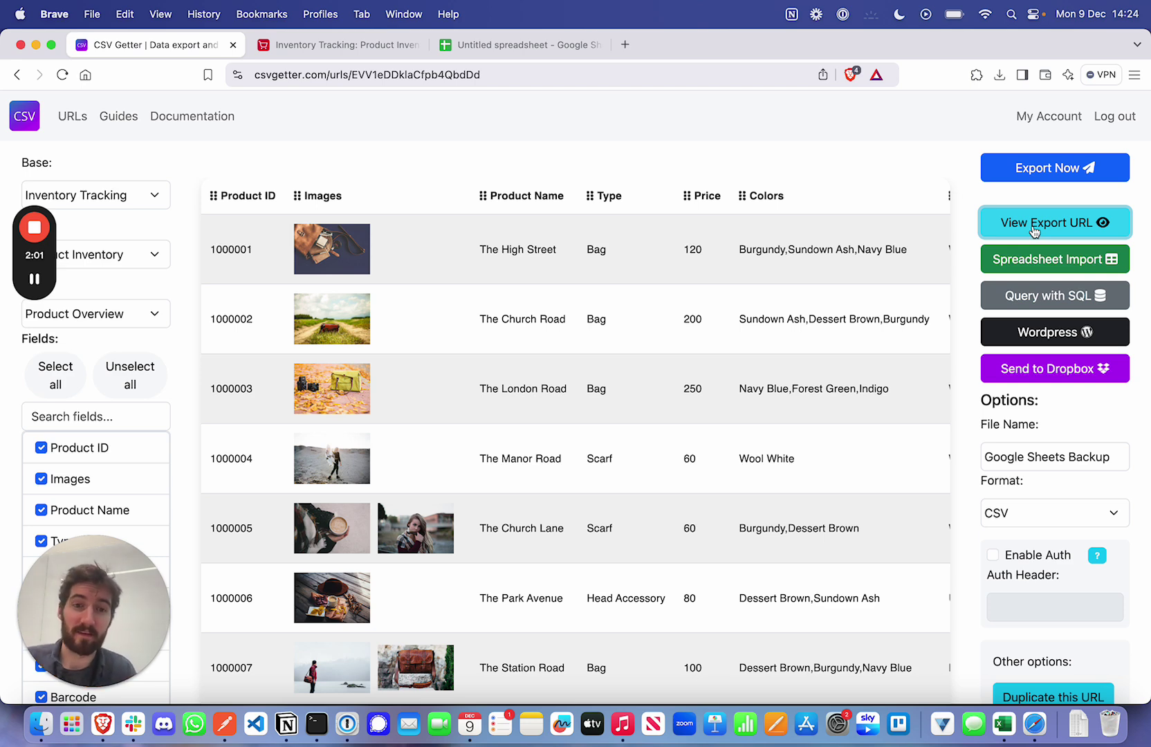
- Scroll across the CSV preview to check all product inventory columns
{"action": "scroll", "coordinate": [804, 455], "scroll_direction": "right", "scroll_amount": 10}
{"action": "scroll", "coordinate": [803, 455], "scroll_direction": "right", "scroll_amount": 5}
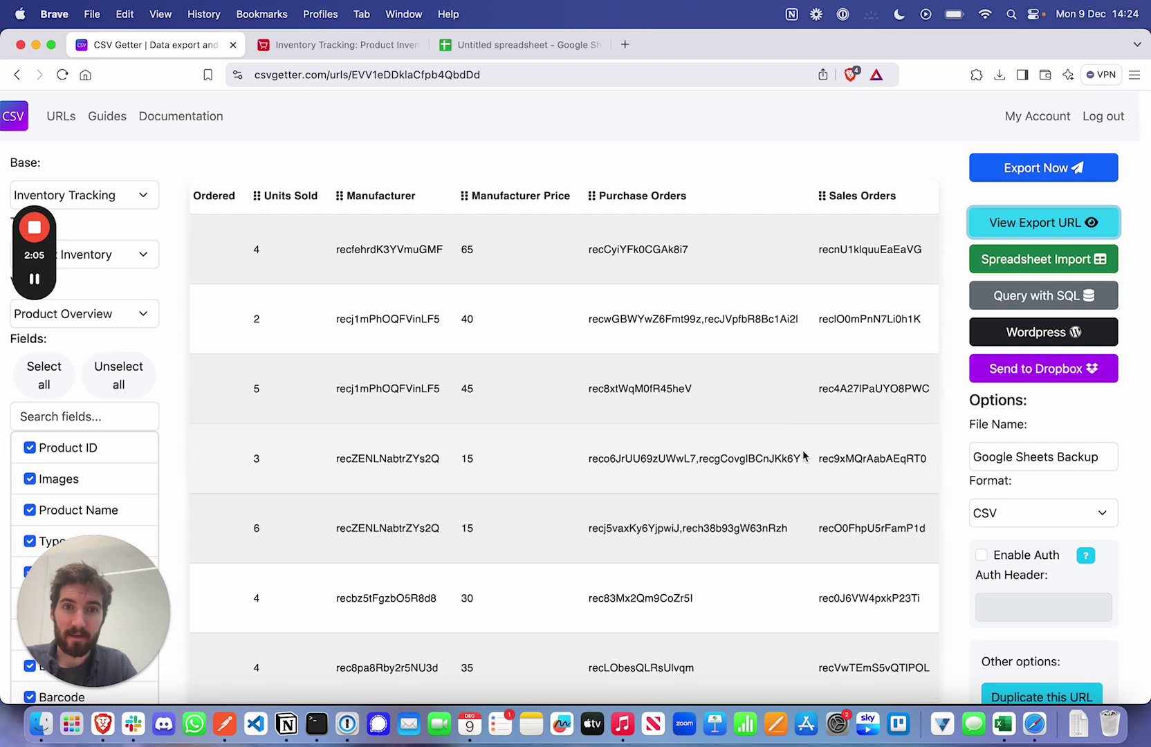
{"action": "scroll", "coordinate": [804, 455], "scroll_direction": "left", "scroll_amount": 15}
{"action": "scroll", "coordinate": [804, 455], "scroll_direction": "left", "scroll_amount": 3}
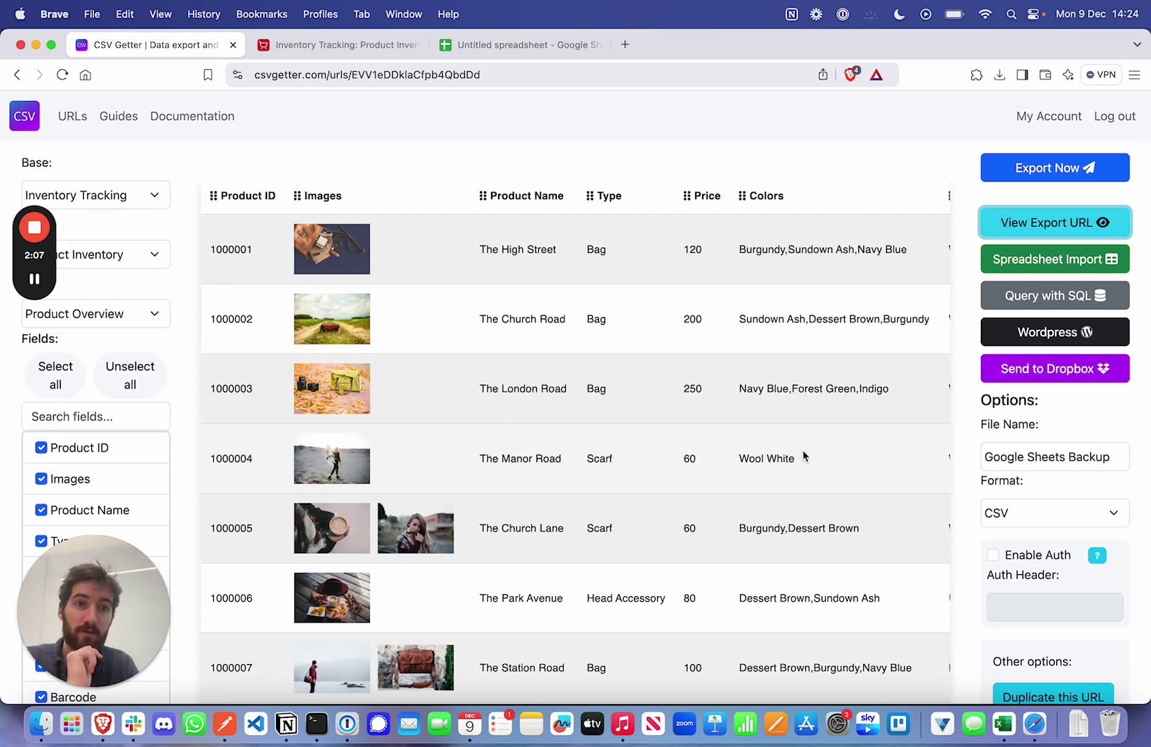
- Show the Sheets import script, highlight its export URL, and go back to the spreadsheet
{"action": "left_click", "coordinate": [1025, 265]}
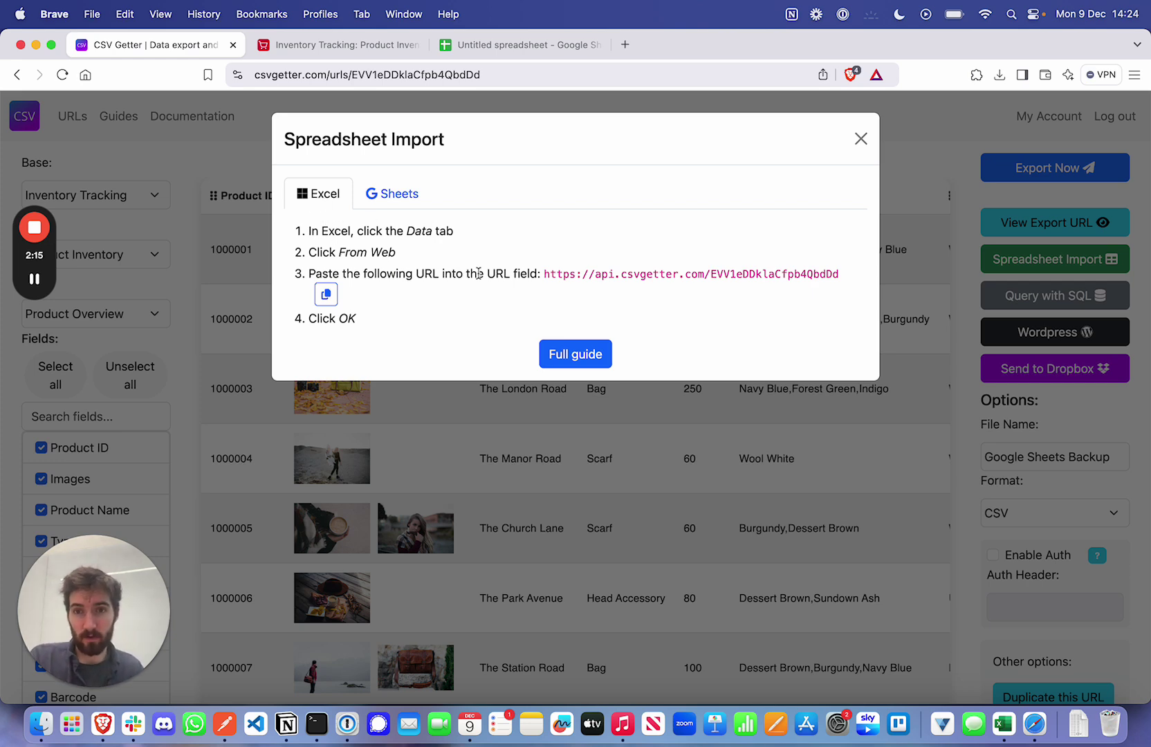
{"action": "left_click", "coordinate": [377, 198]}
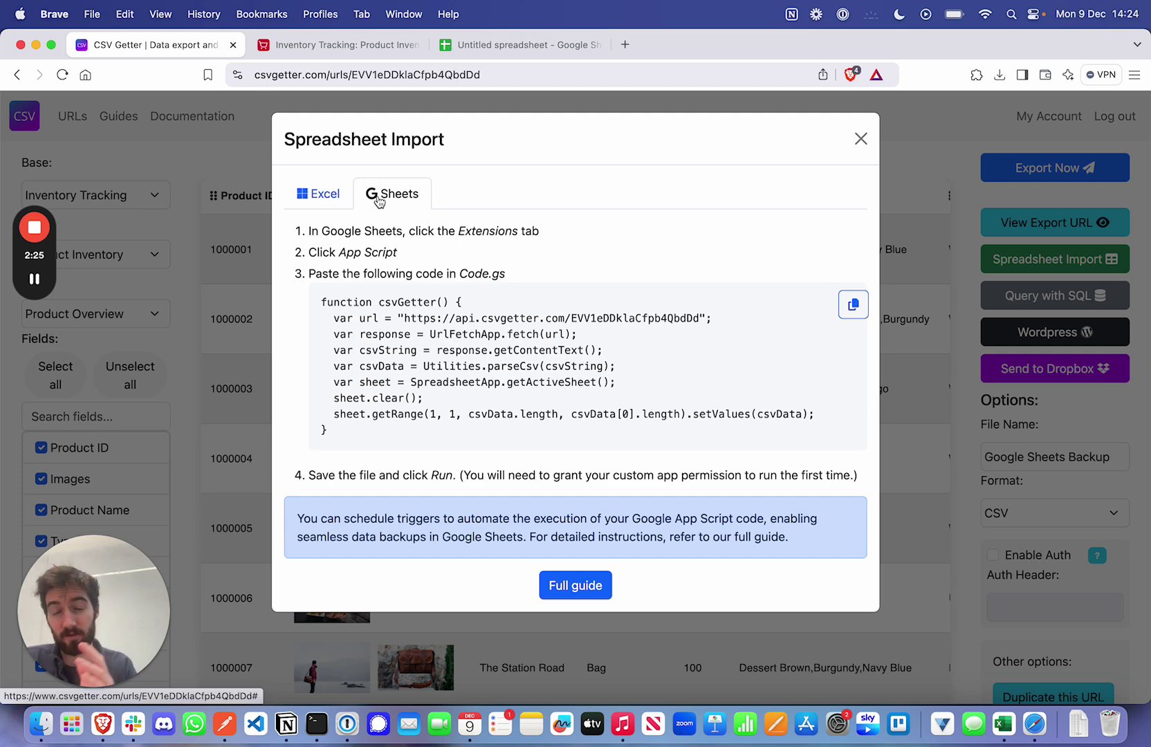
{"action": "left_click_drag", "start_coordinate": [405, 318], "coordinate": [698, 320]}
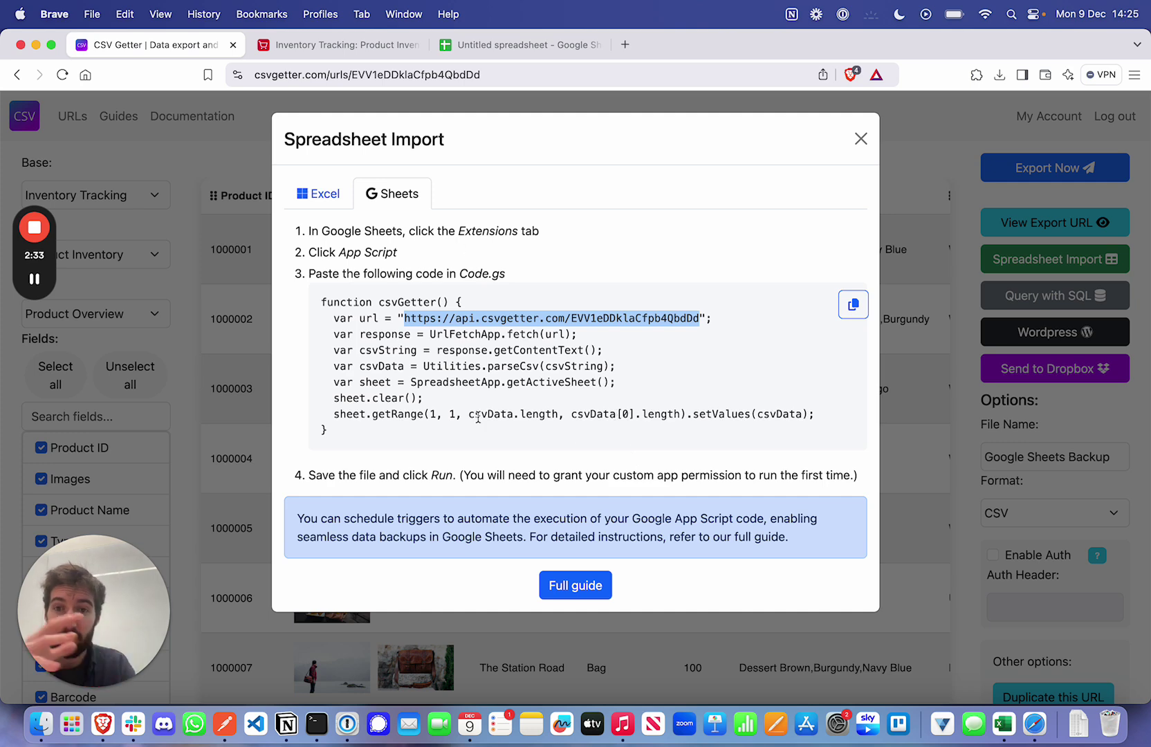
{"action": "left_click", "coordinate": [489, 46]}
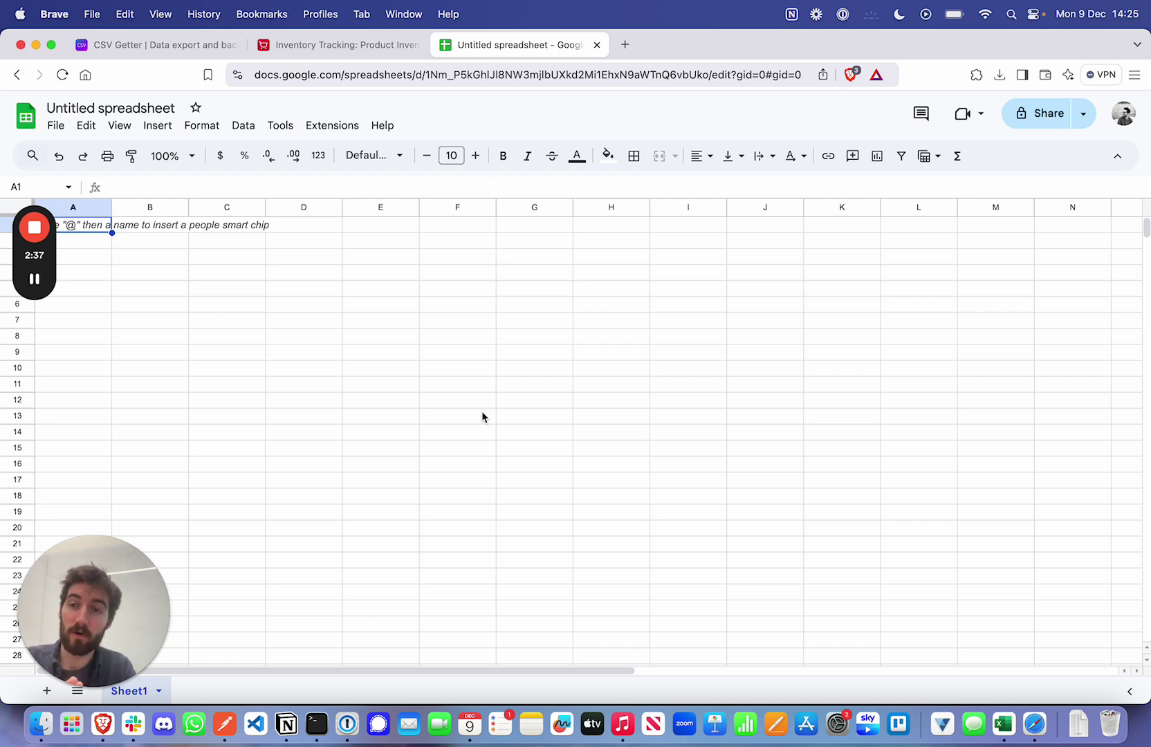
- Create a new Apps Script project through Extensions > Apps Script
{"action": "left_click", "coordinate": [332, 127]}
{"action": "left_click", "coordinate": [363, 198]}
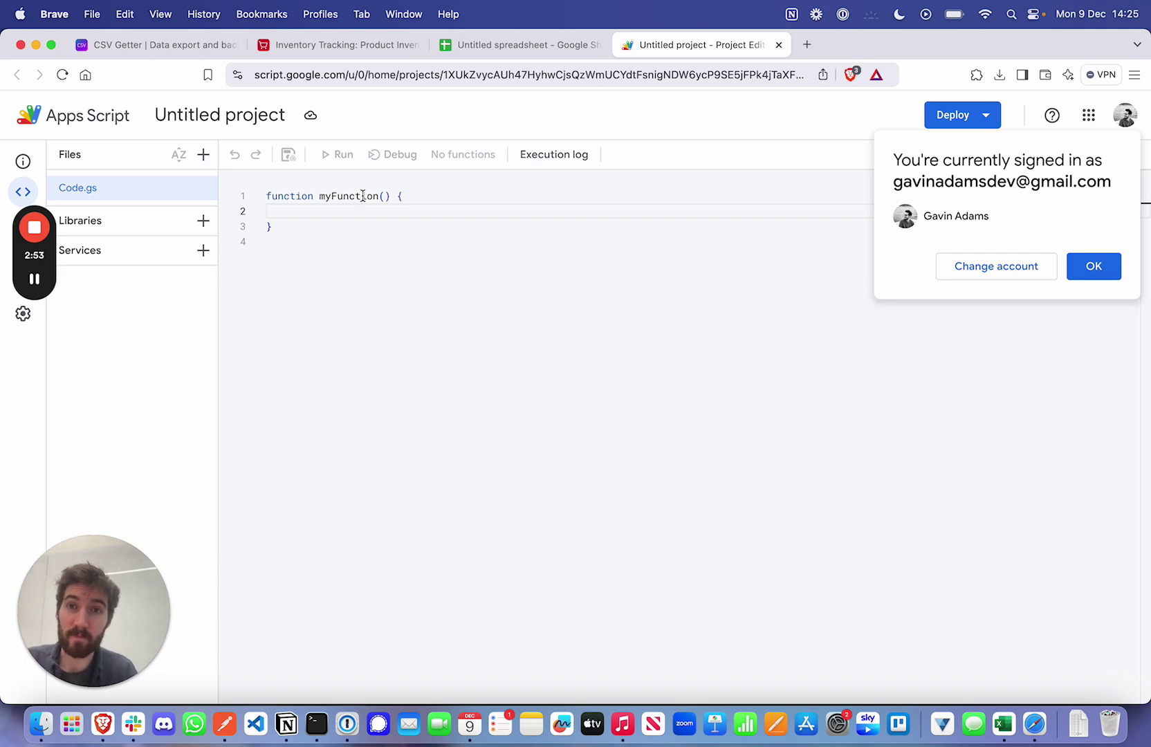
- Copy the csvGetter script and paste it over the default myFunction in Code.gs
{"action": "left_click", "coordinate": [499, 55]}
{"action": "left_click", "coordinate": [318, 50]}
{"action": "left_click", "coordinate": [104, 45]}
{"action": "left_click", "coordinate": [456, 406]}
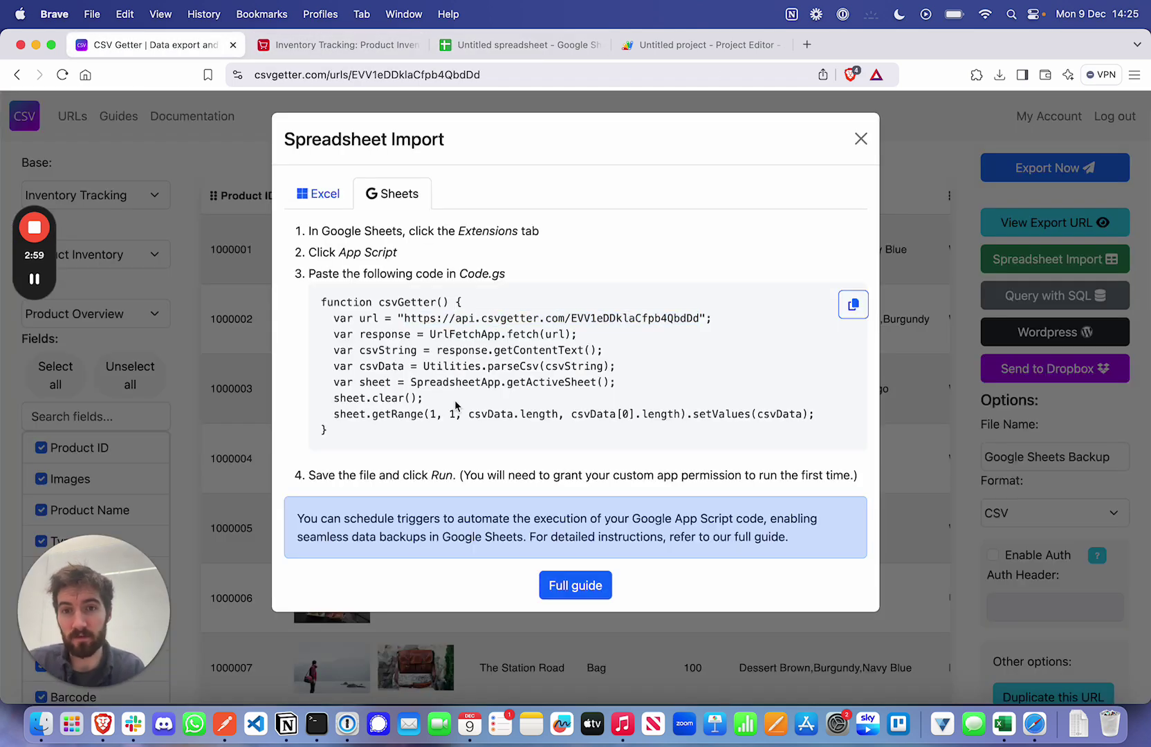
{"action": "left_click", "coordinate": [852, 304]}
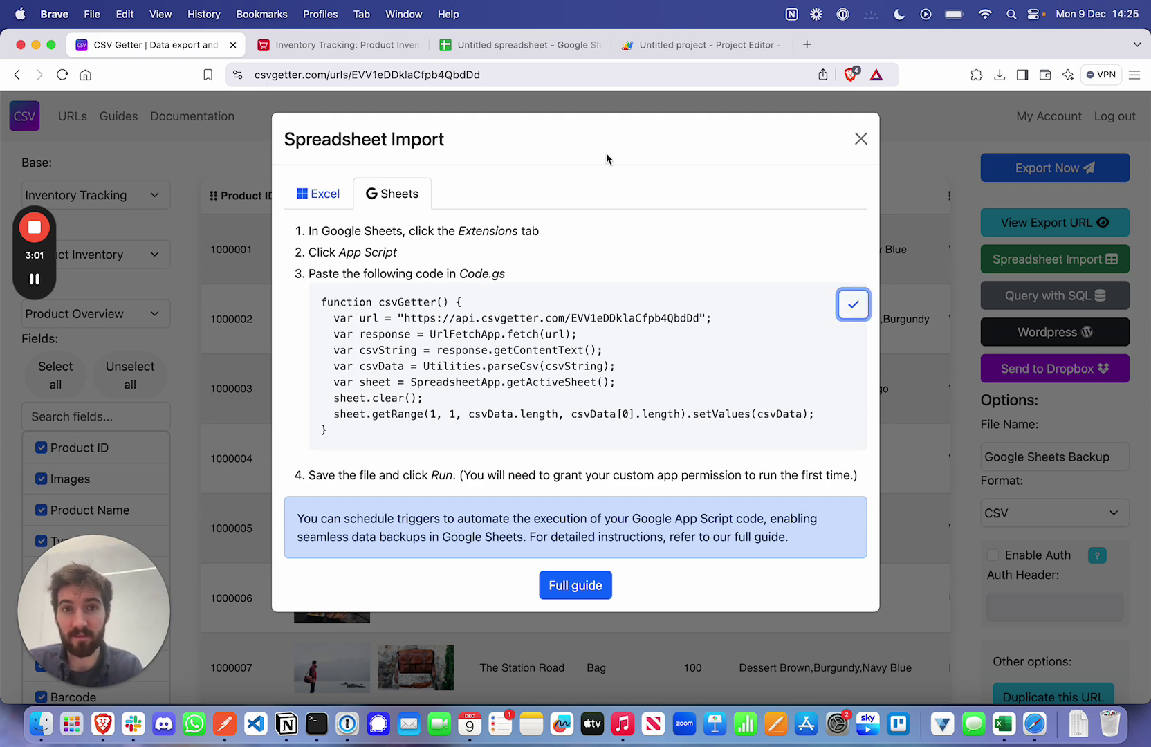
{"action": "left_click", "coordinate": [664, 45]}
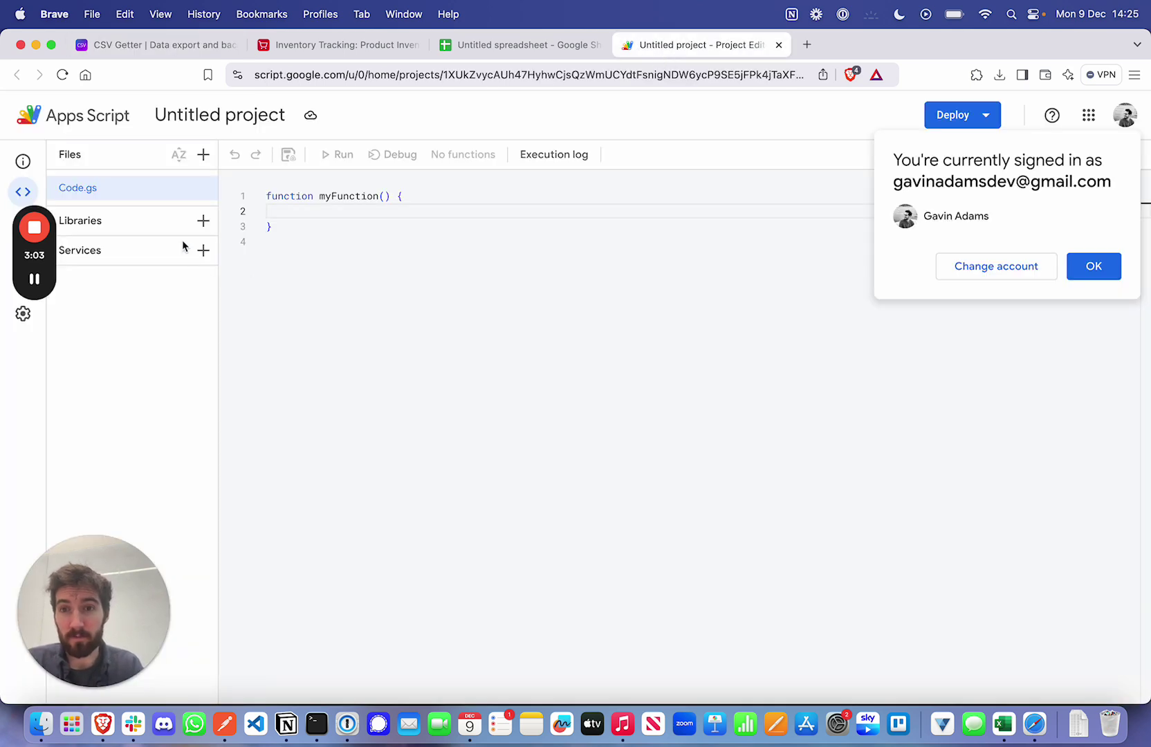
{"action": "left_click", "coordinate": [293, 236]}
{"action": "key", "text": "cmd+a"}
{"action": "key", "text": "cmd+v"}
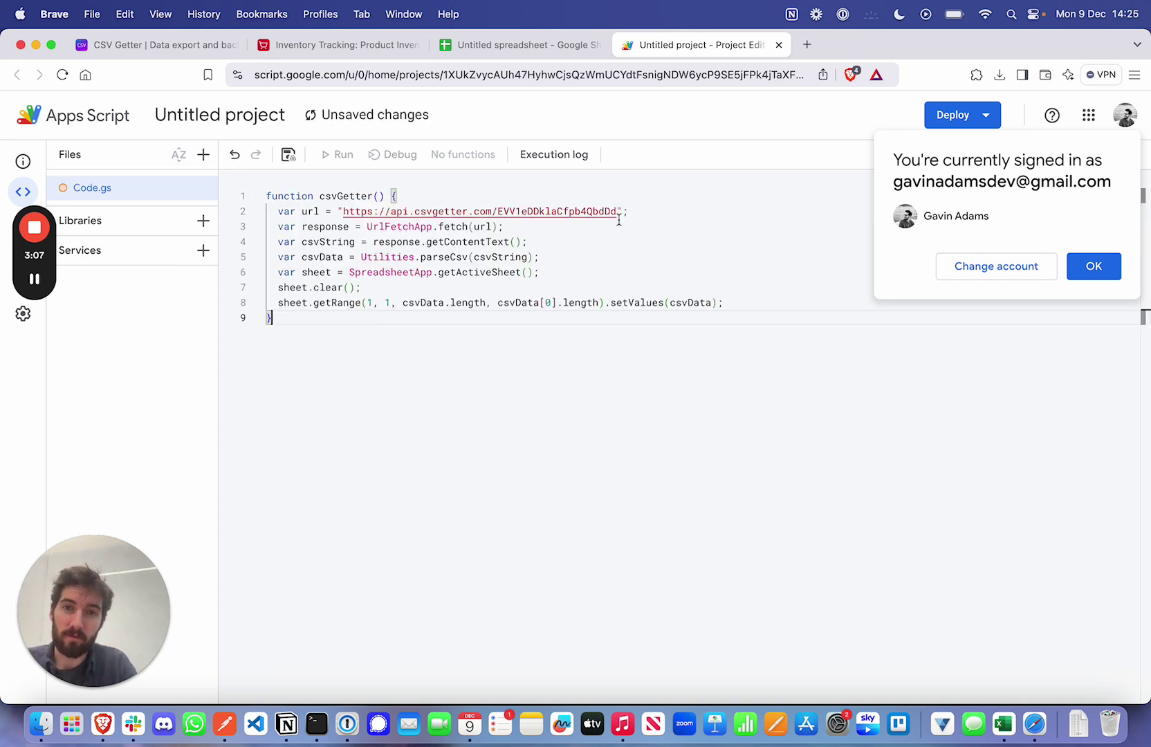
- Review the export URL, fetch and active-sheet lines, then dismiss the signed-in notice
{"action": "left_click_drag", "start_coordinate": [627, 211], "coordinate": [266, 211]}
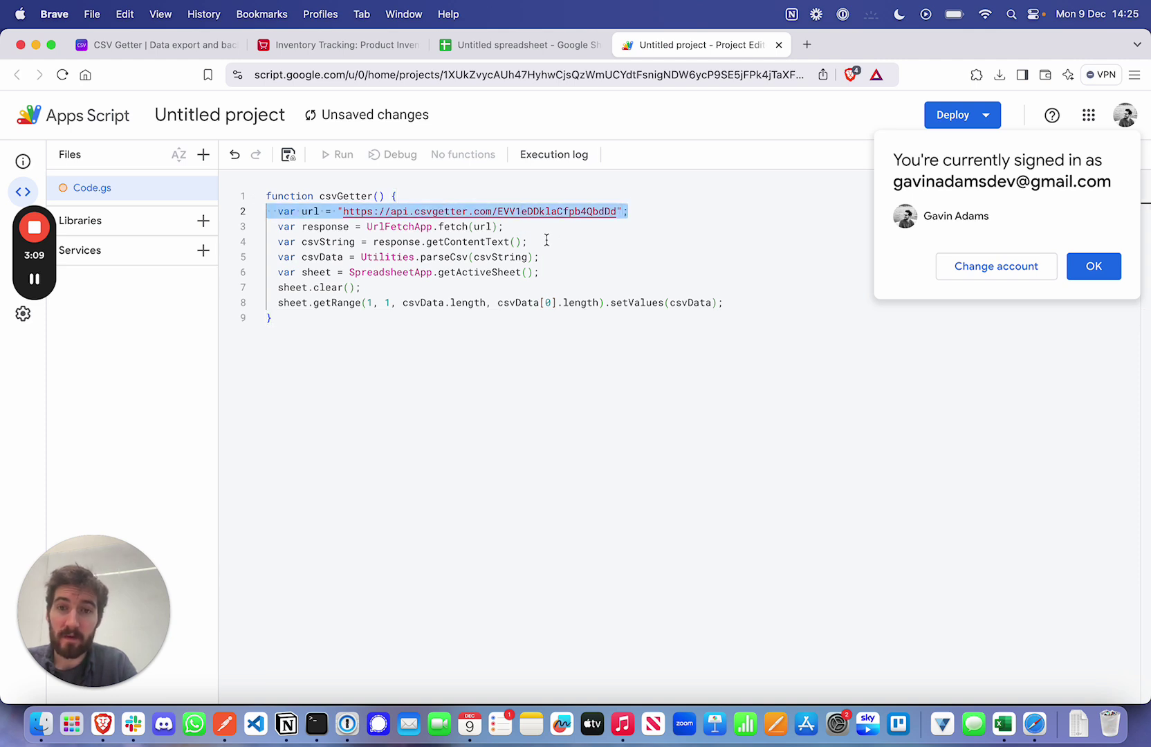
{"action": "left_click_drag", "start_coordinate": [511, 227], "coordinate": [270, 226]}
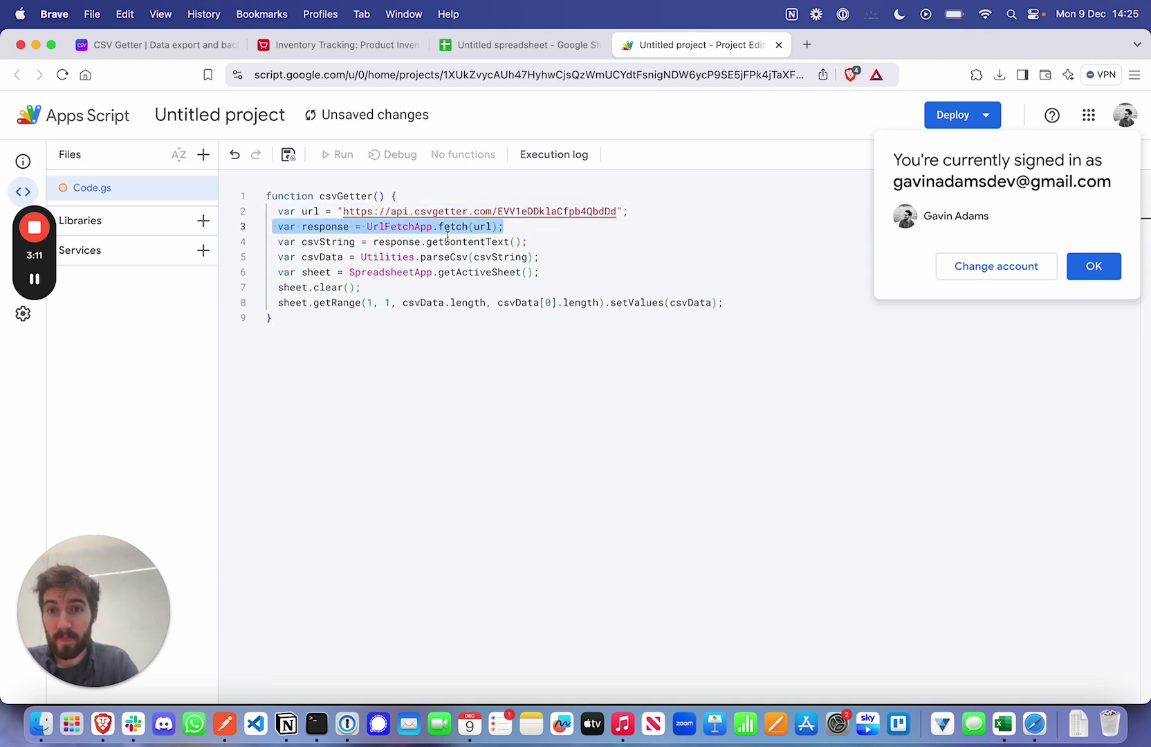
{"action": "left_click", "coordinate": [514, 228]}
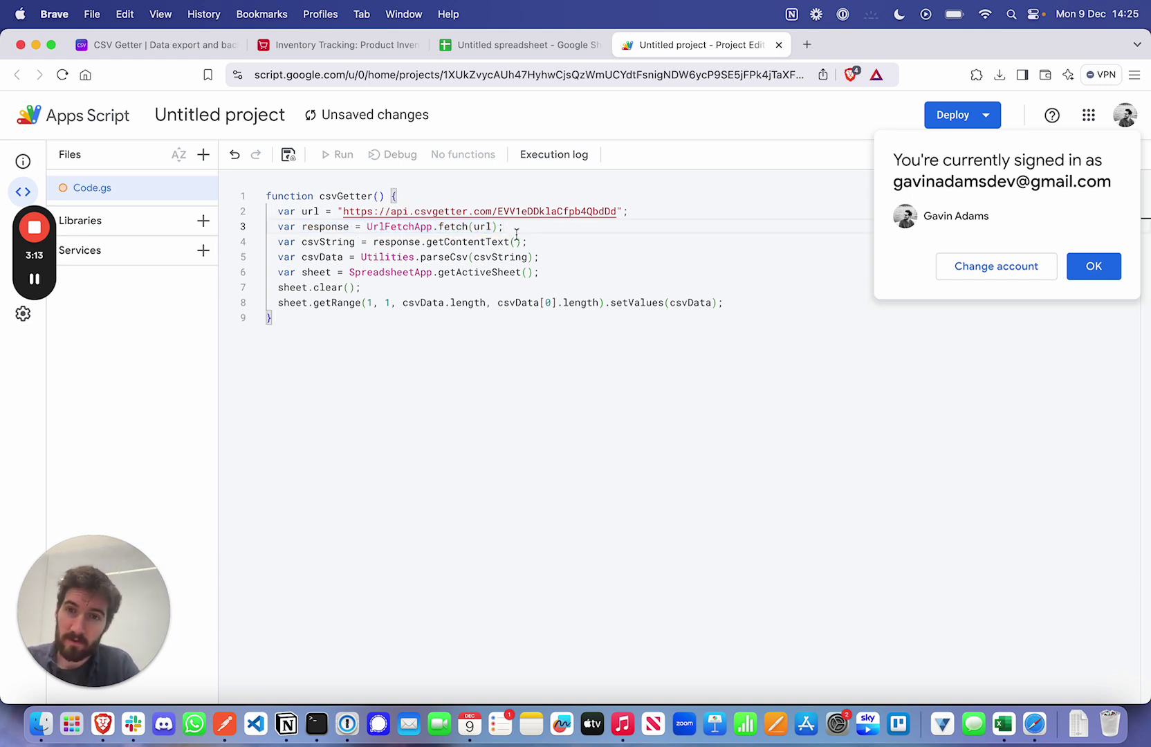
{"action": "left_click_drag", "start_coordinate": [541, 272], "coordinate": [240, 275]}
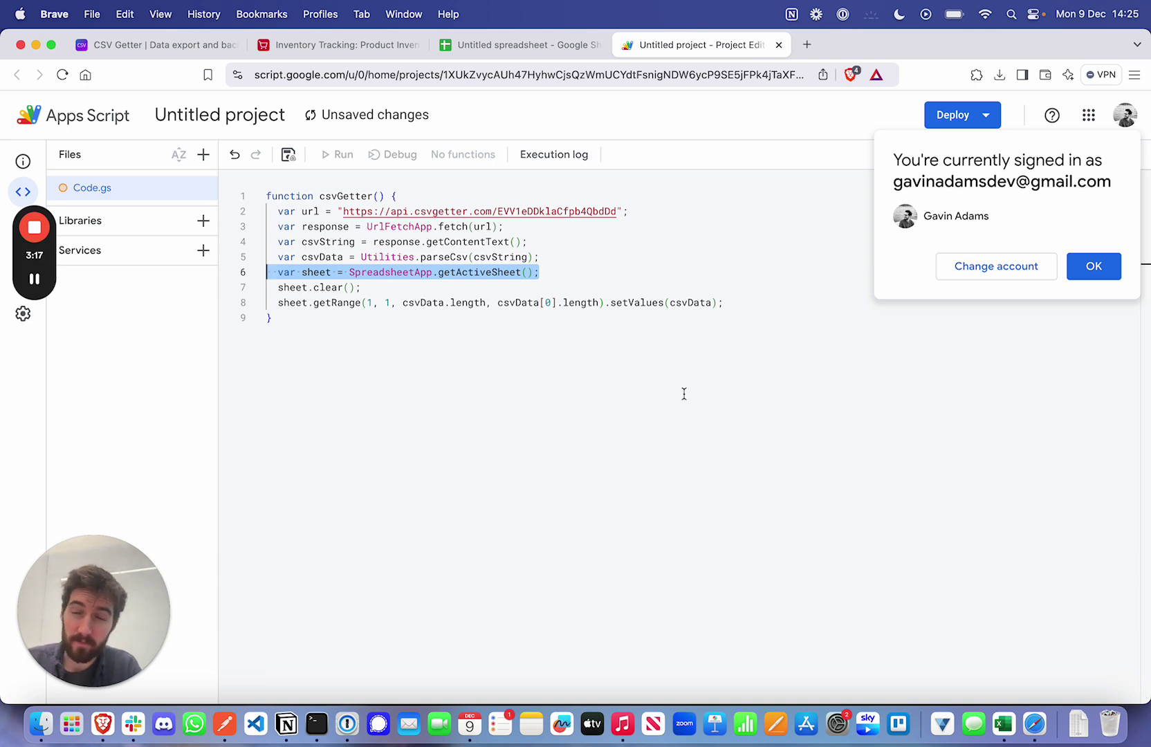
{"action": "left_click", "coordinate": [509, 402]}
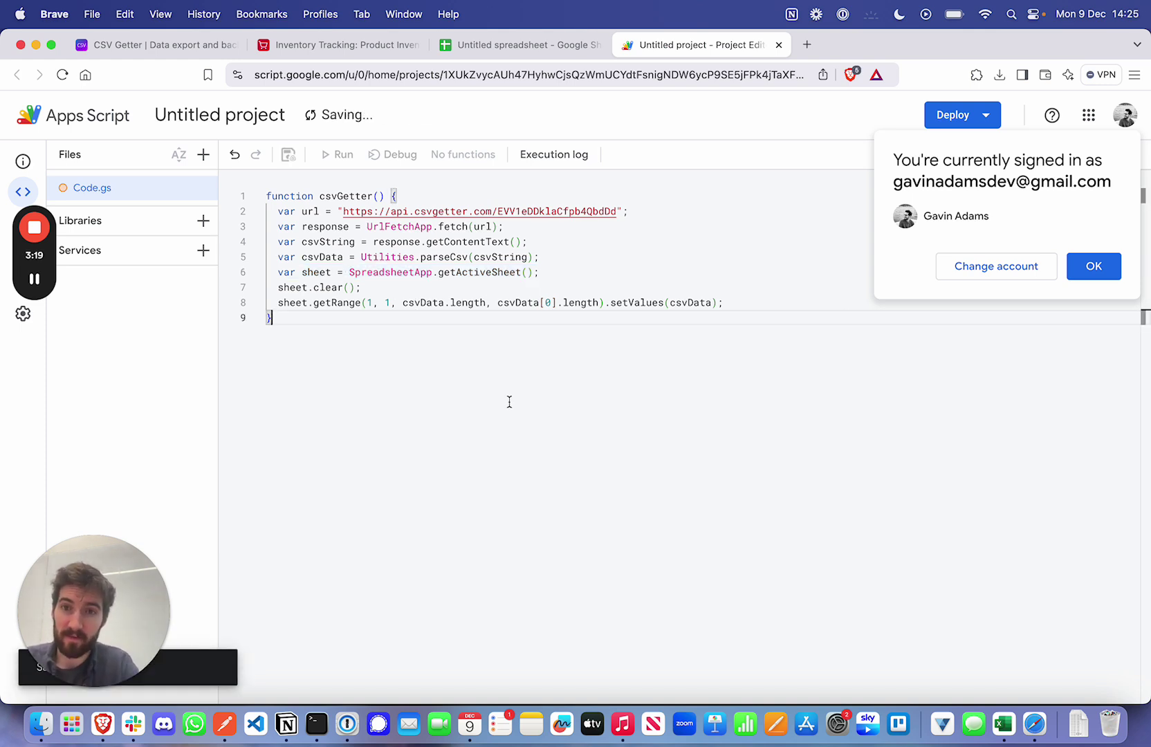
{"action": "left_click", "coordinate": [1099, 267]}
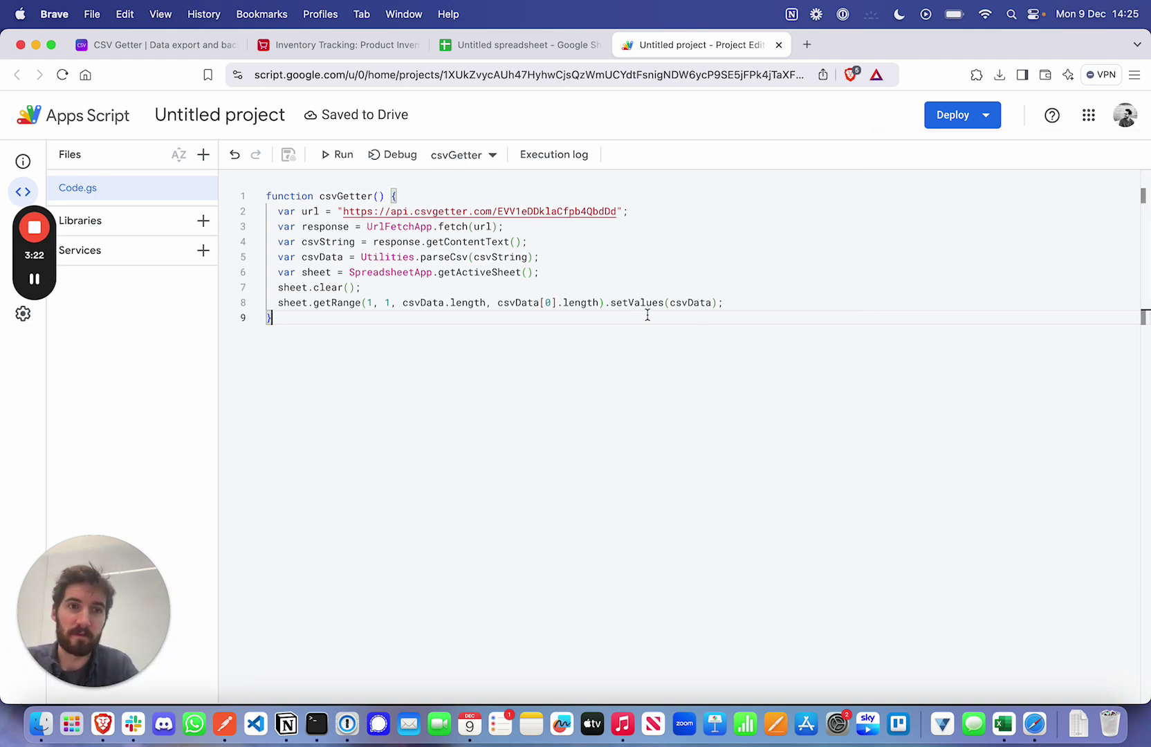
- Run csvGetter and authorize Untitled project via Review permissions, Advanced and Allow
{"action": "left_click", "coordinate": [333, 158]}
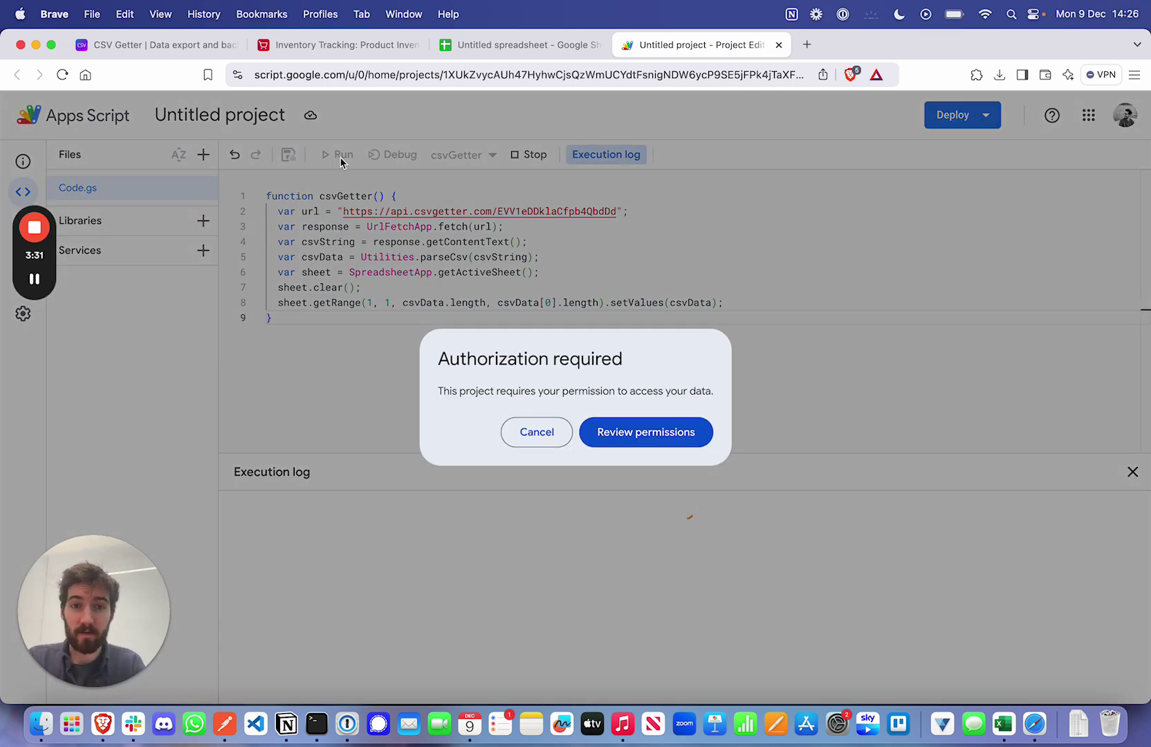
{"action": "left_click", "coordinate": [652, 432]}
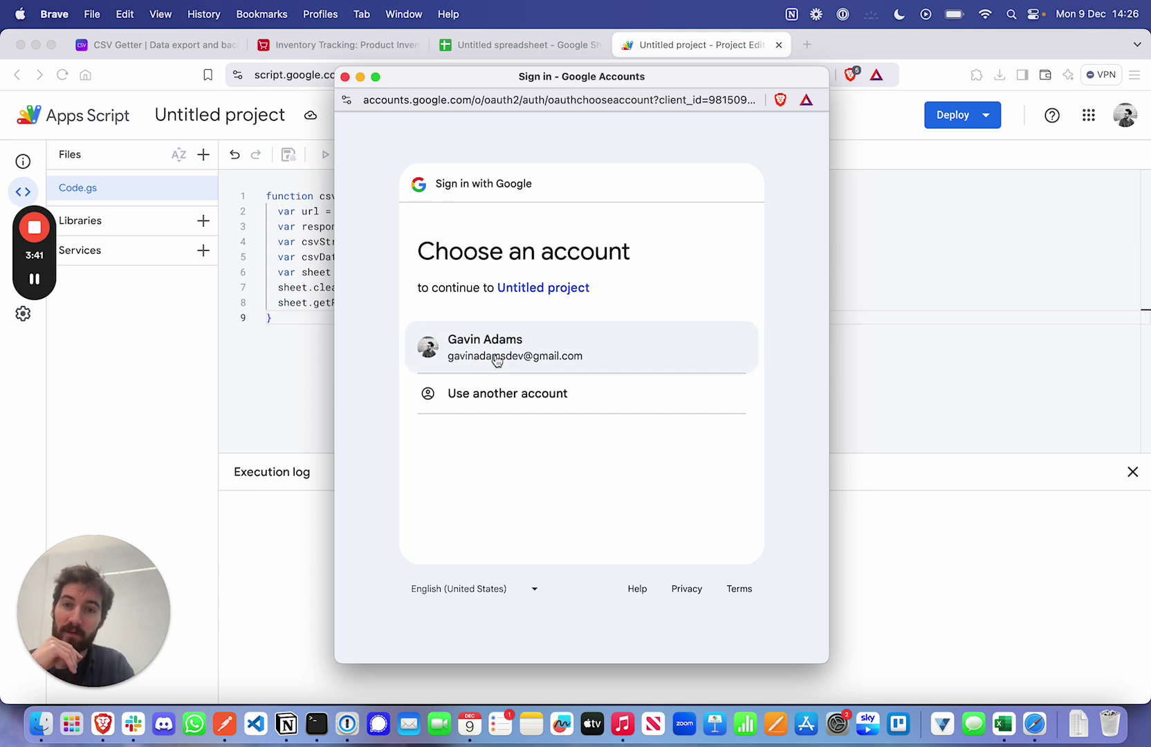
{"action": "left_click", "coordinate": [496, 358]}
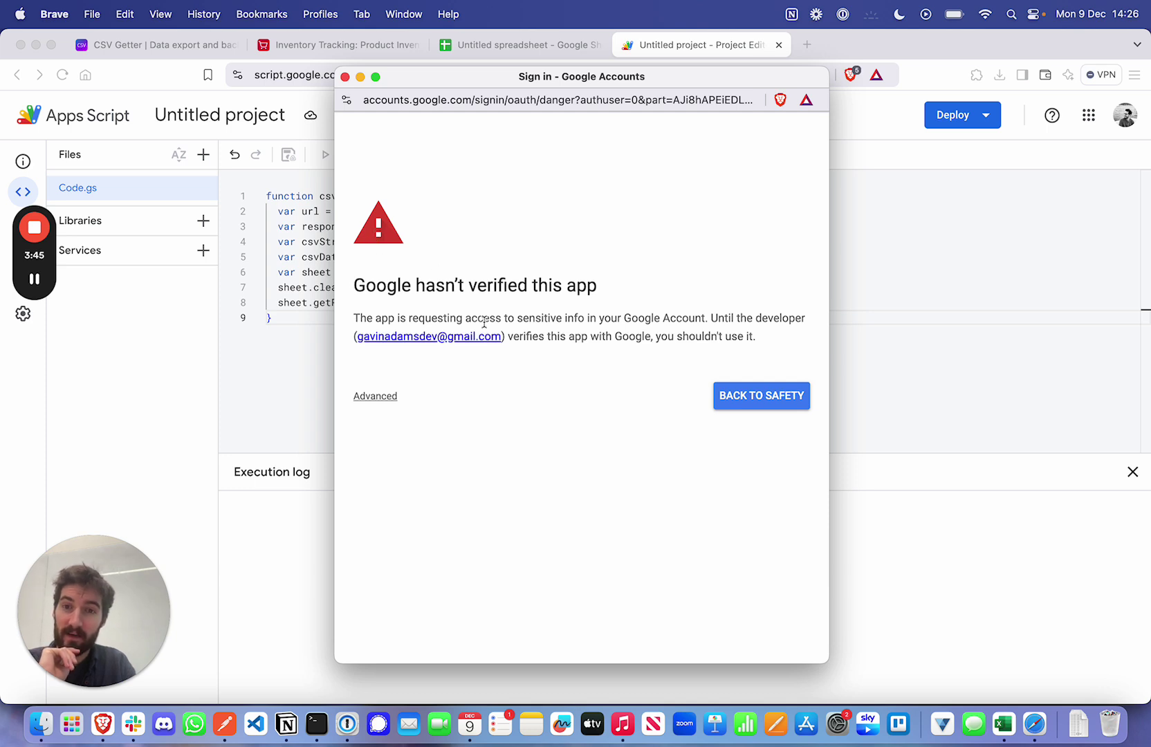
{"action": "left_click", "coordinate": [365, 396]}
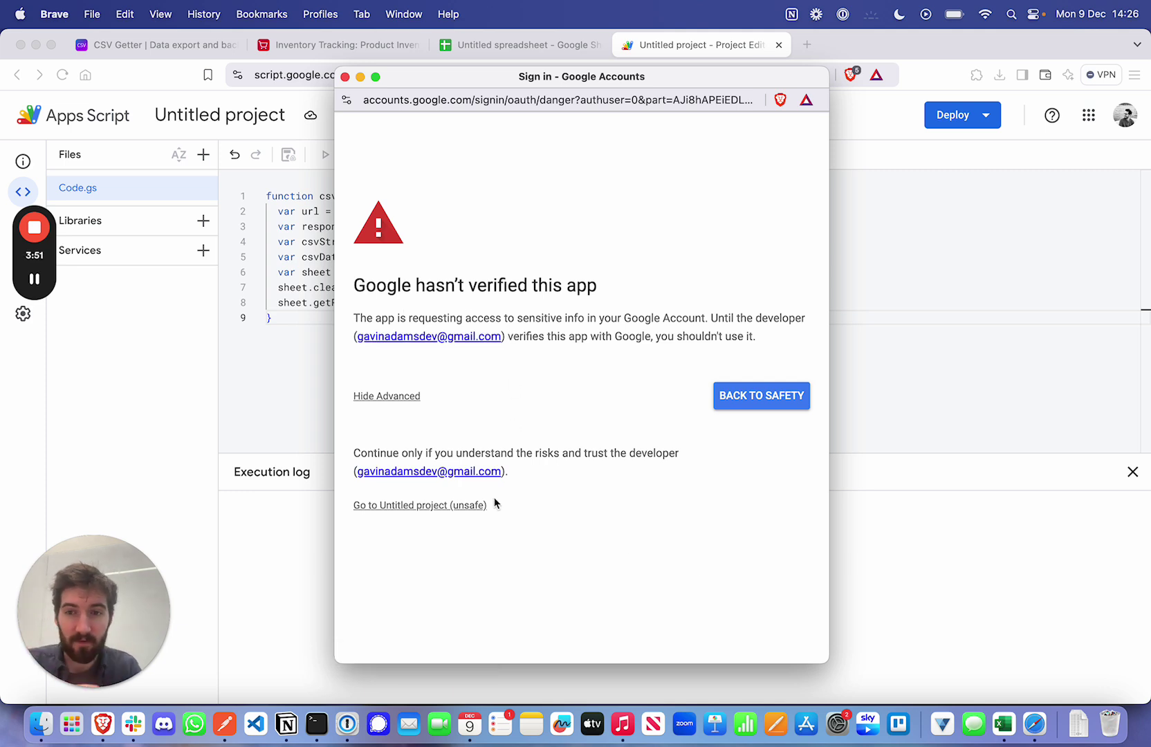
{"action": "left_click", "coordinate": [412, 507]}
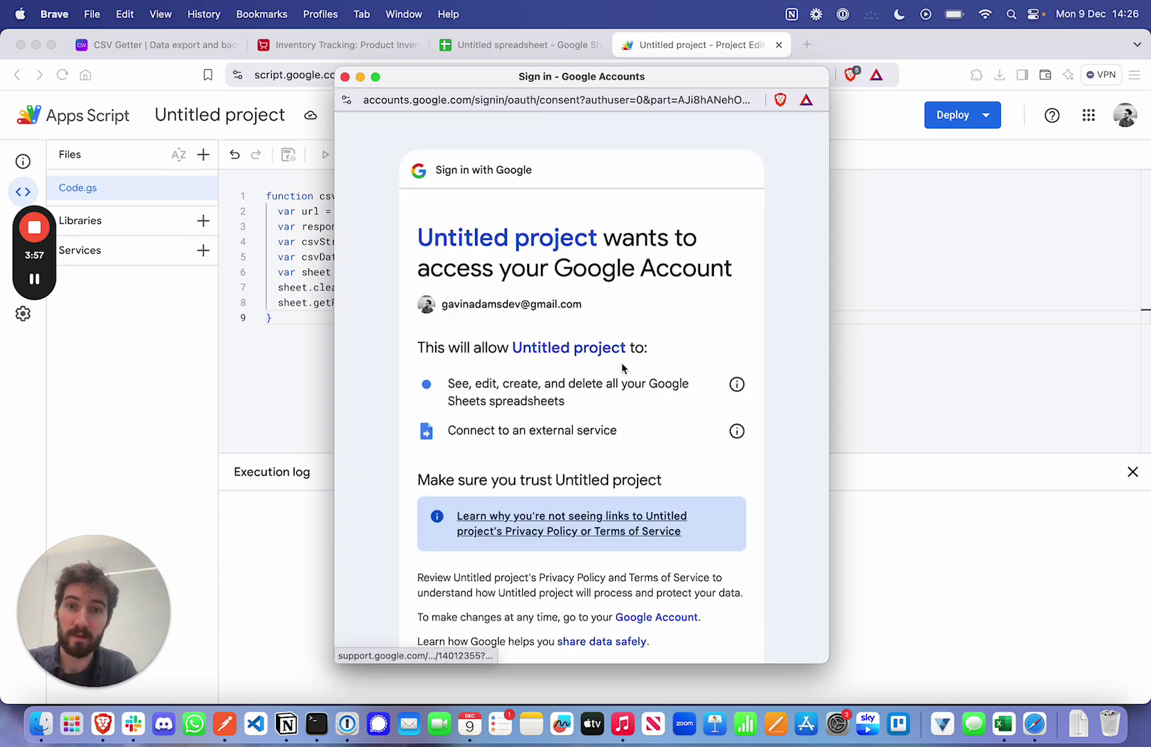
{"action": "scroll", "coordinate": [621, 365], "scroll_direction": "down", "scroll_amount": 3}
{"action": "left_click", "coordinate": [670, 561]}
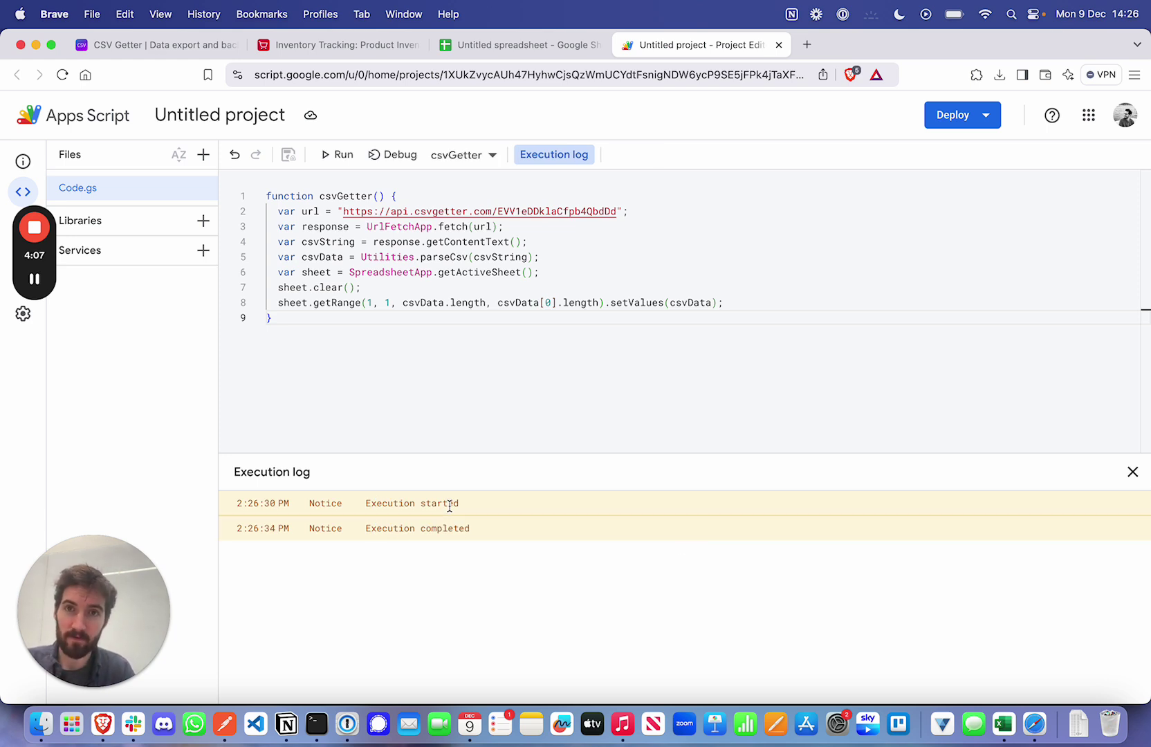
- Compare the 18 imported product rows in Sheets with the Airtable Inventory Tracking base
{"action": "left_click", "coordinate": [537, 46]}
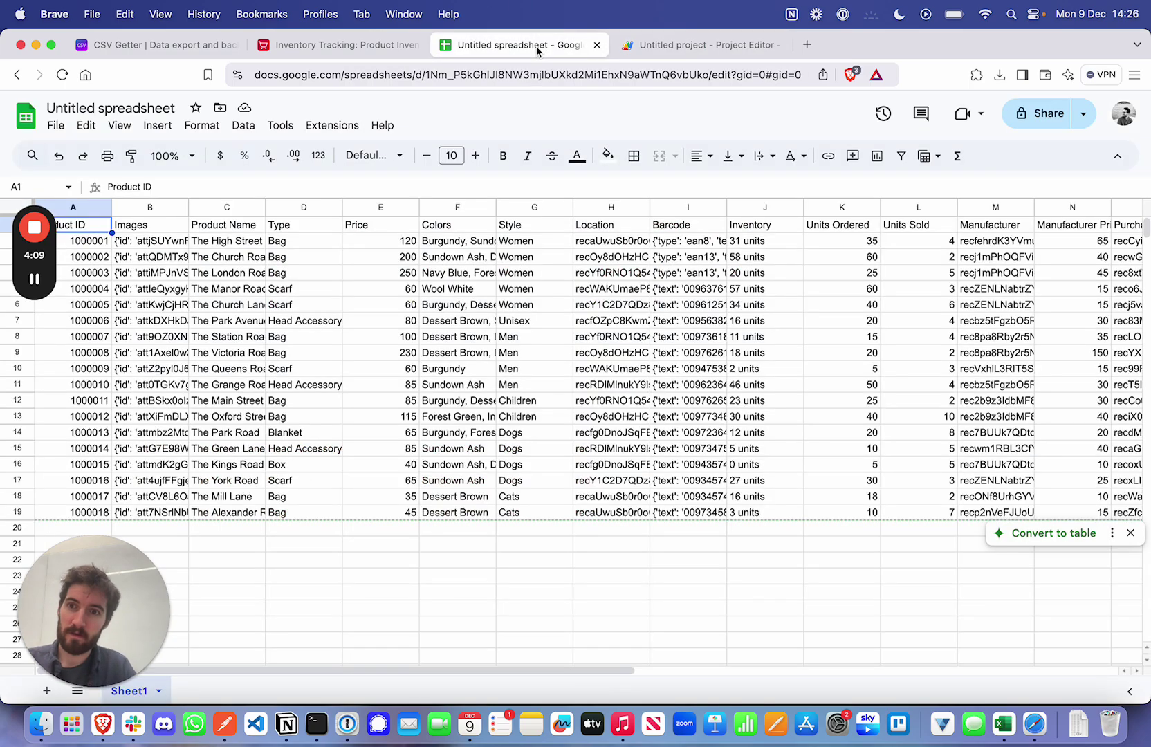
{"action": "scroll", "coordinate": [664, 308], "scroll_direction": "right", "scroll_amount": 10}
{"action": "scroll", "coordinate": [664, 308], "scroll_direction": "left", "scroll_amount": 10}
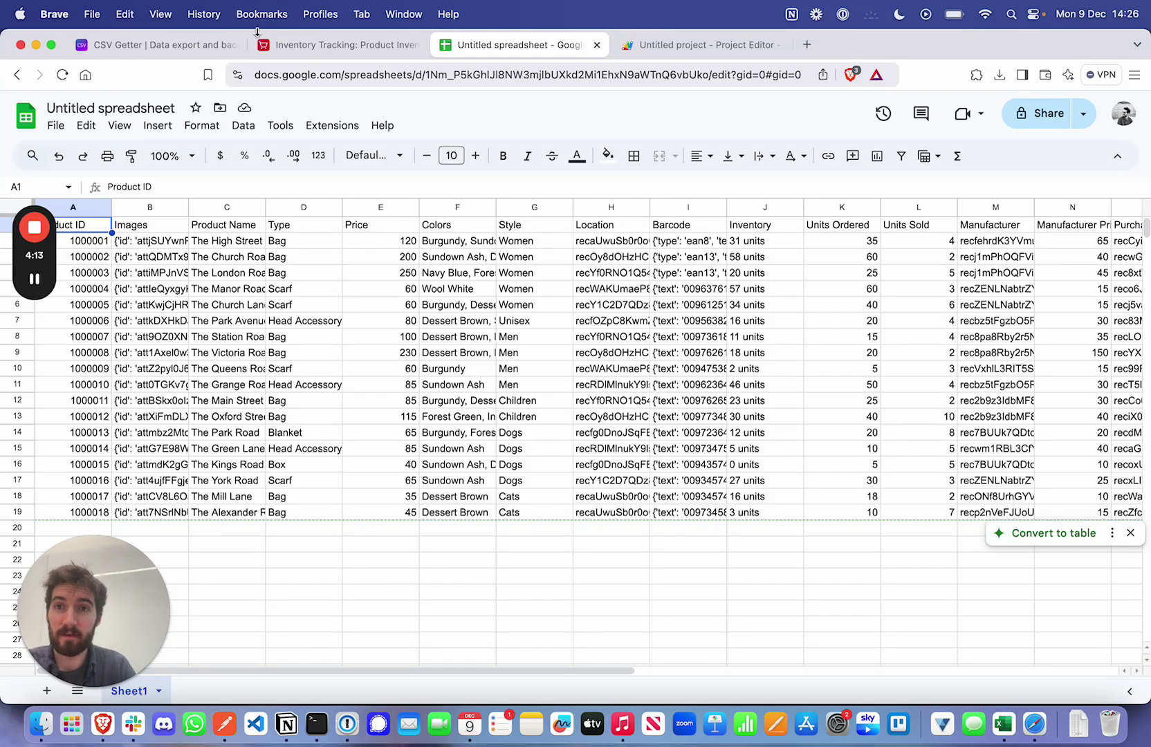
{"action": "left_click", "coordinate": [313, 46]}
{"action": "left_click", "coordinate": [515, 45]}
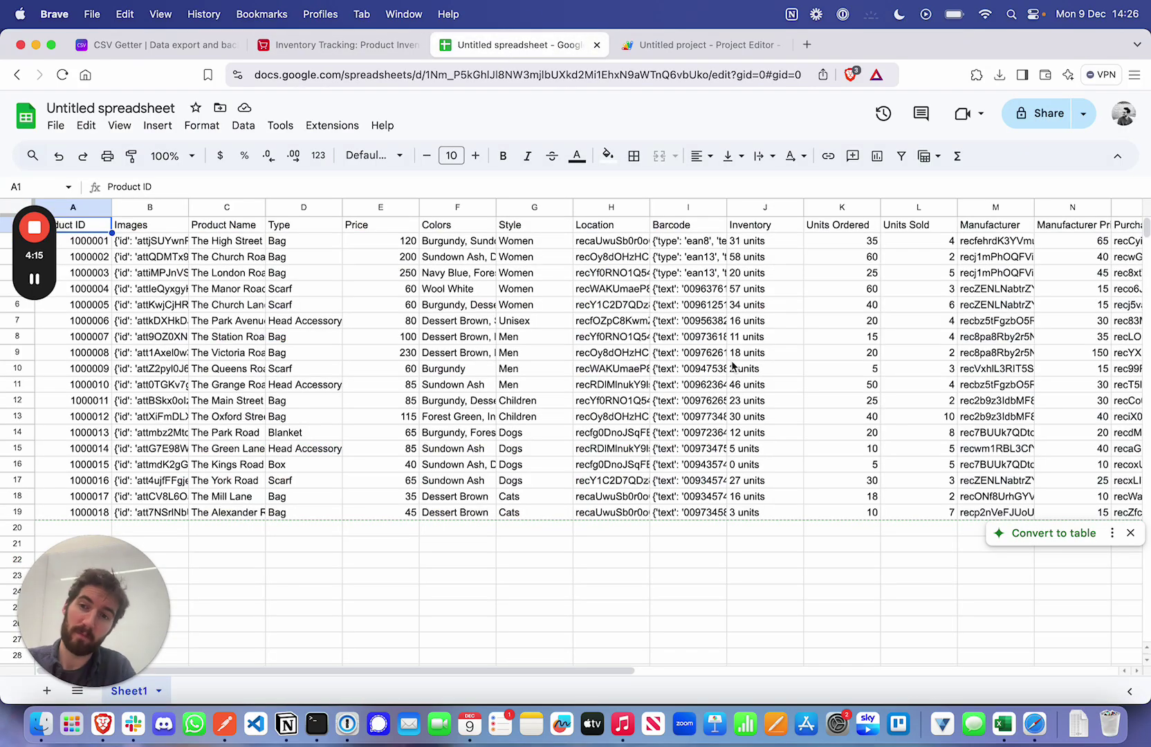
- Open the Add Trigger dialog from the Apps Script project's Triggers page
{"action": "left_click", "coordinate": [704, 45]}
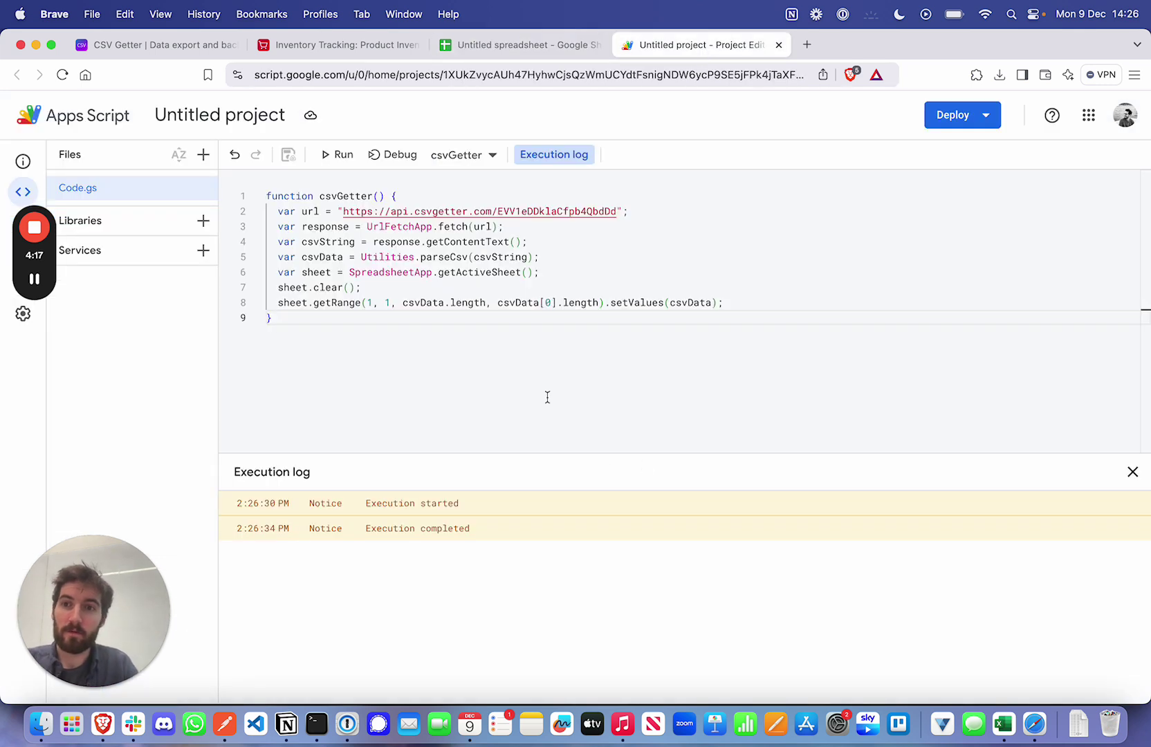
{"action": "left_click_drag", "start_coordinate": [36, 264], "coordinate": [1074, 633]}
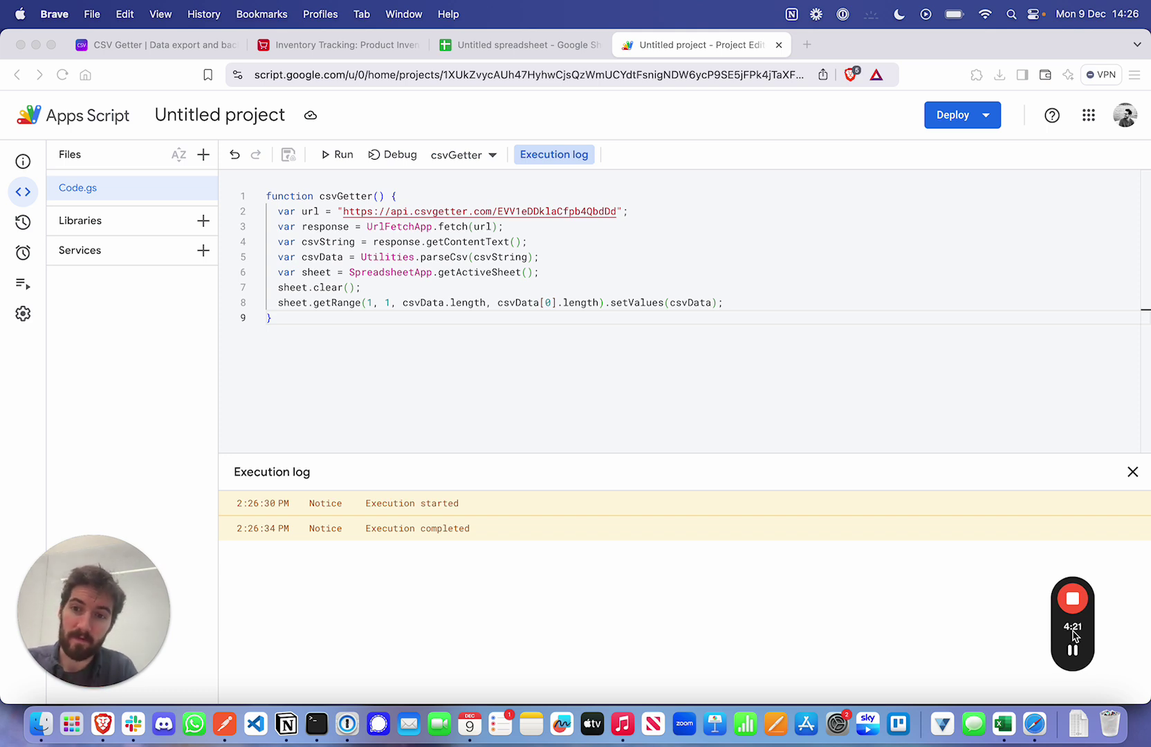
{"action": "left_click", "coordinate": [558, 354]}
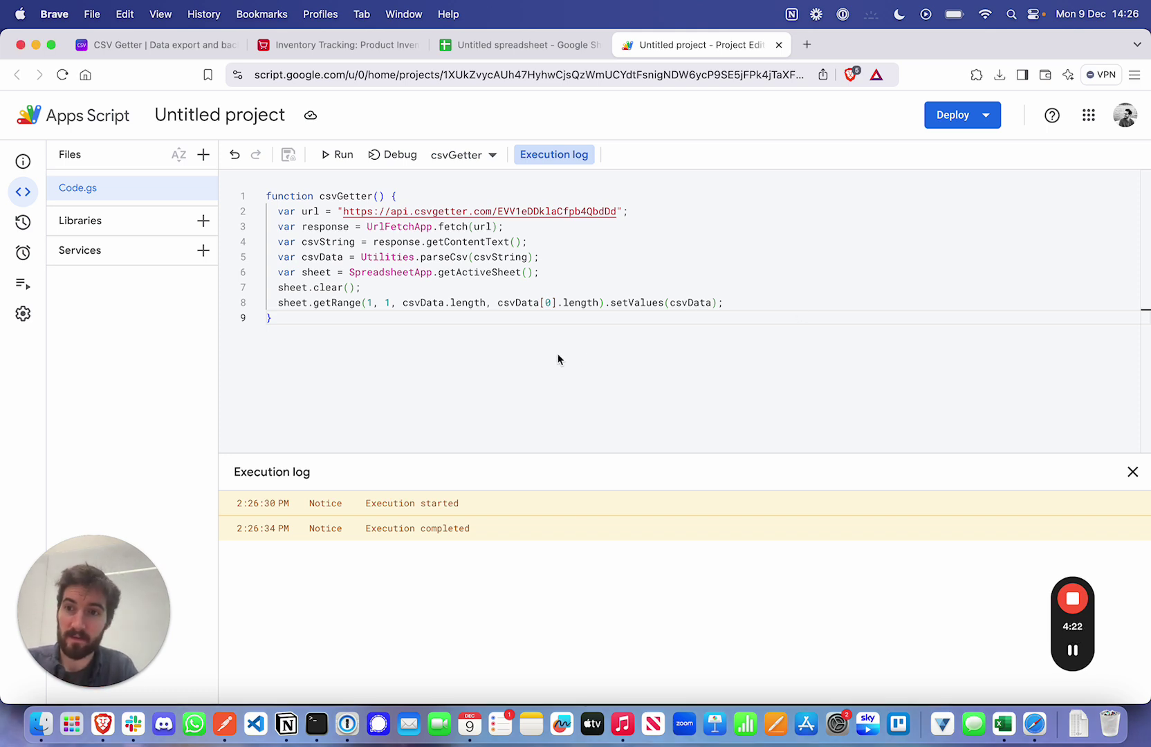
{"action": "left_click", "coordinate": [33, 254]}
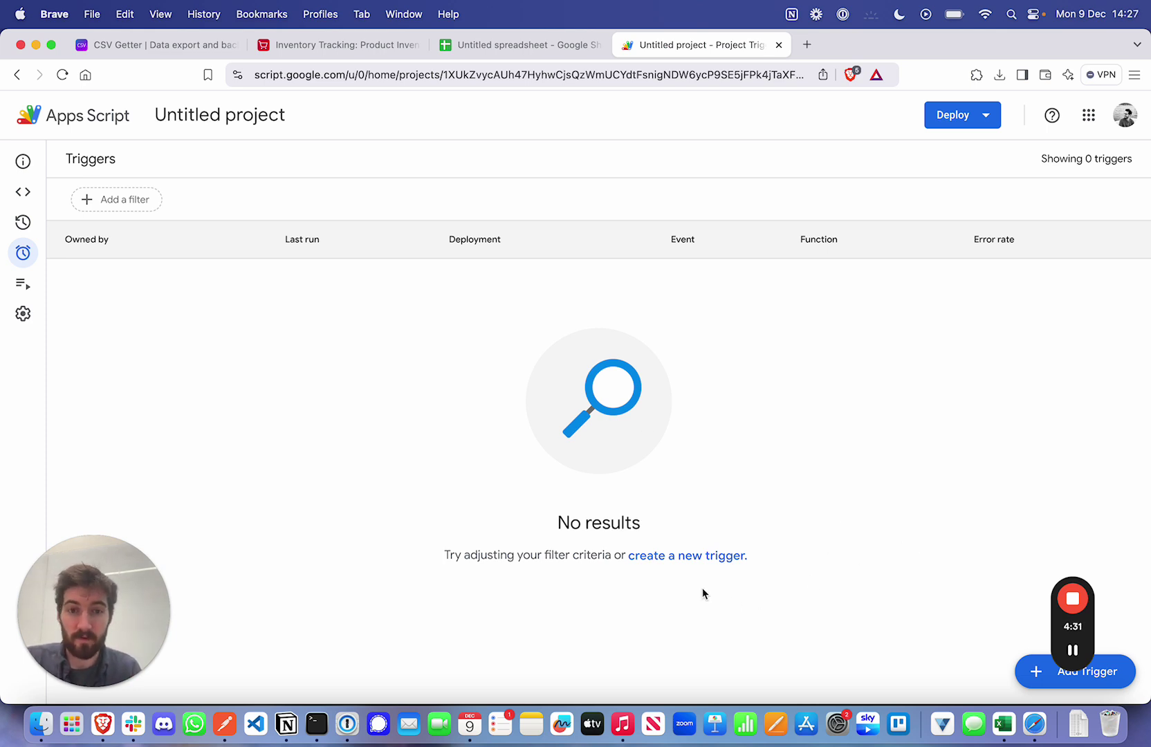
{"action": "left_click", "coordinate": [22, 196]}
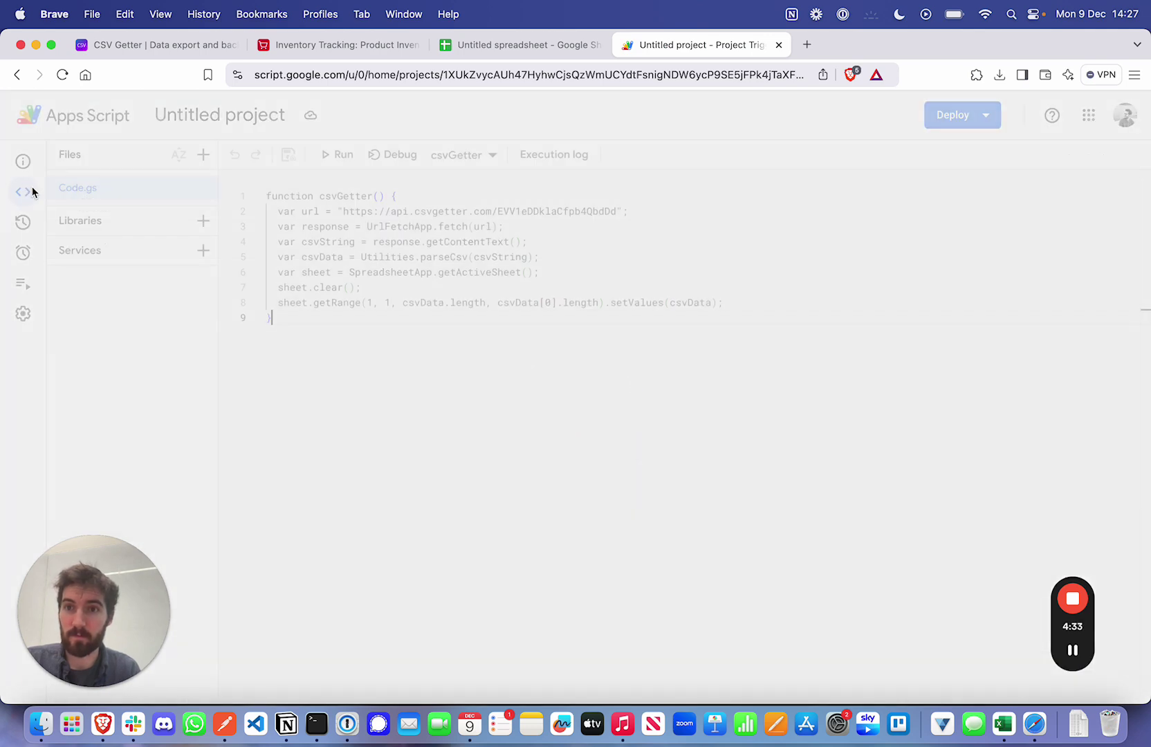
{"action": "left_click", "coordinate": [24, 266]}
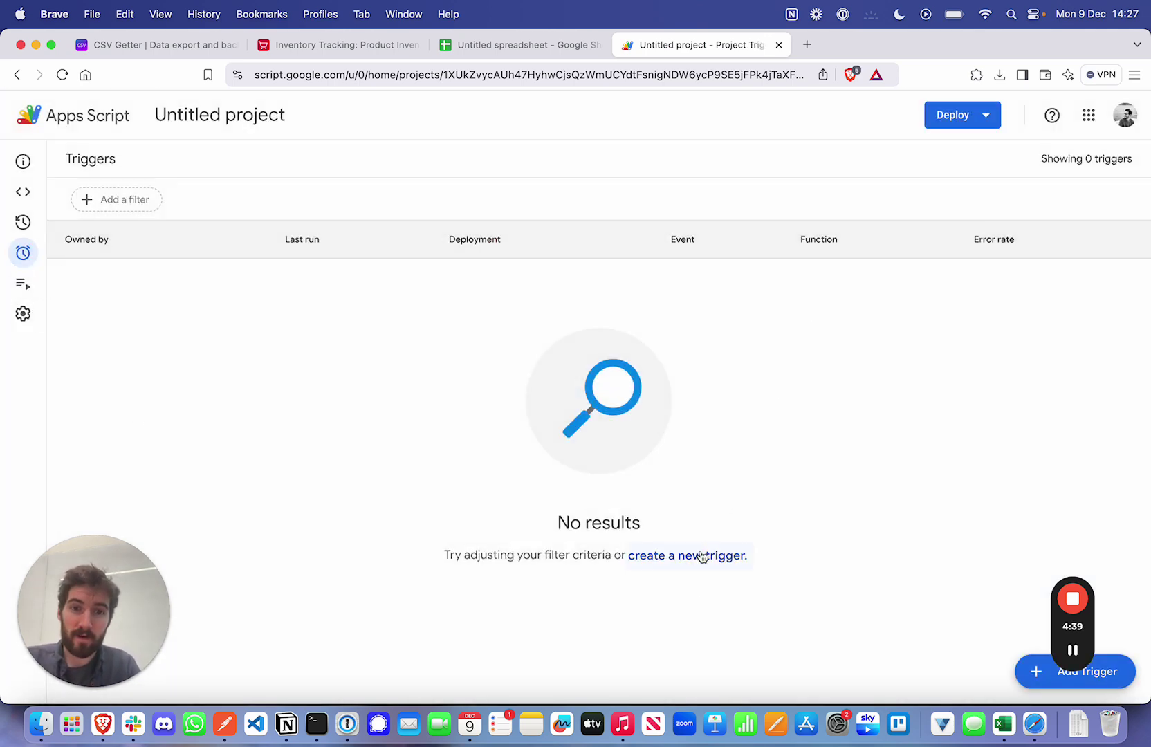
{"action": "left_click", "coordinate": [696, 555]}
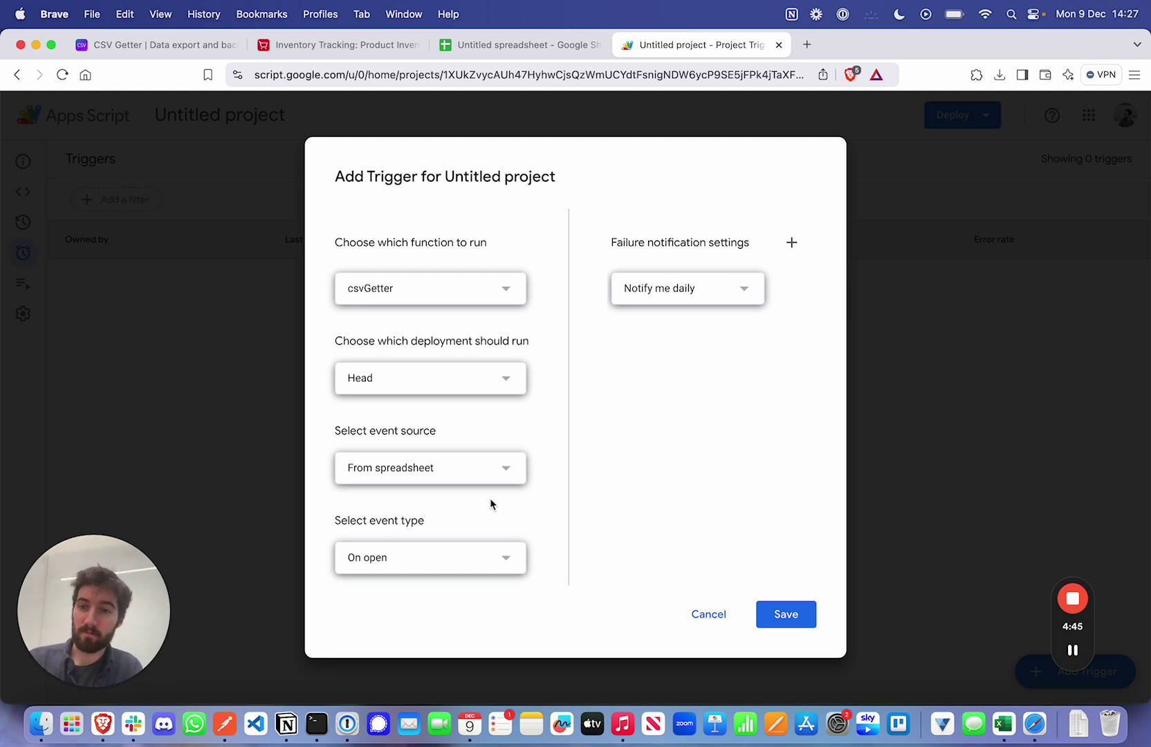
- Save a time-driven Day timer trigger running csvGetter daily between Midnight and 1am
{"action": "left_click", "coordinate": [471, 476]}
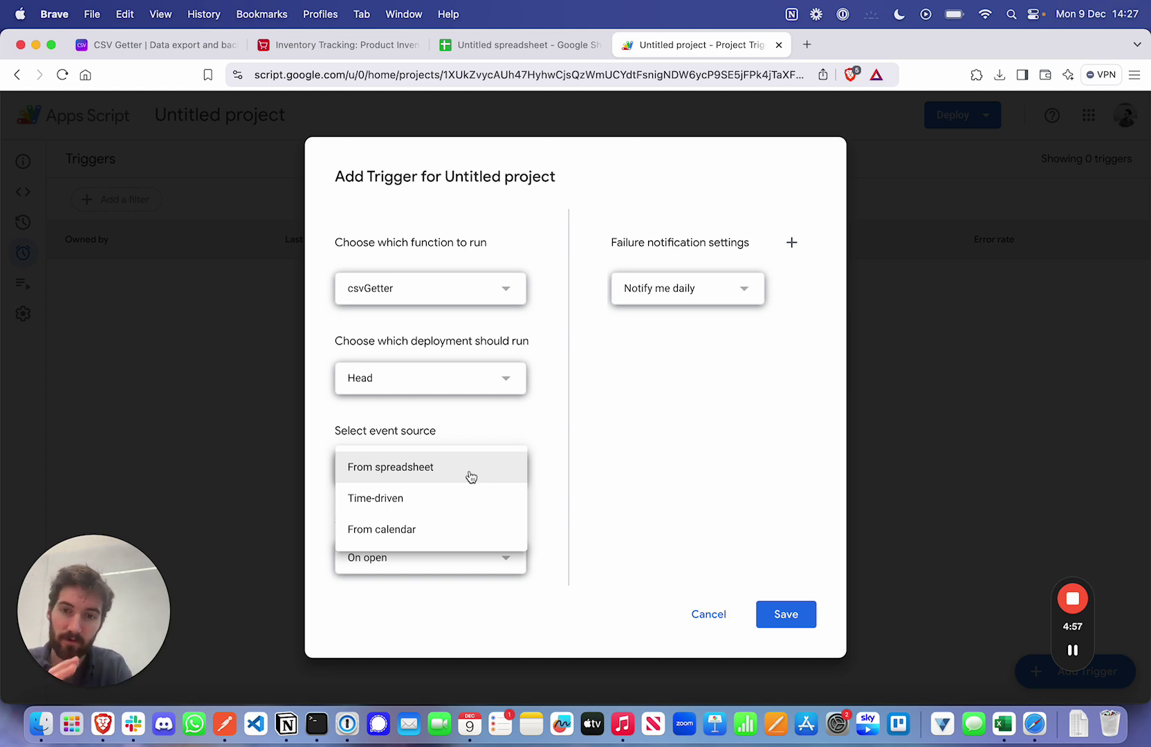
{"action": "left_click", "coordinate": [410, 498]}
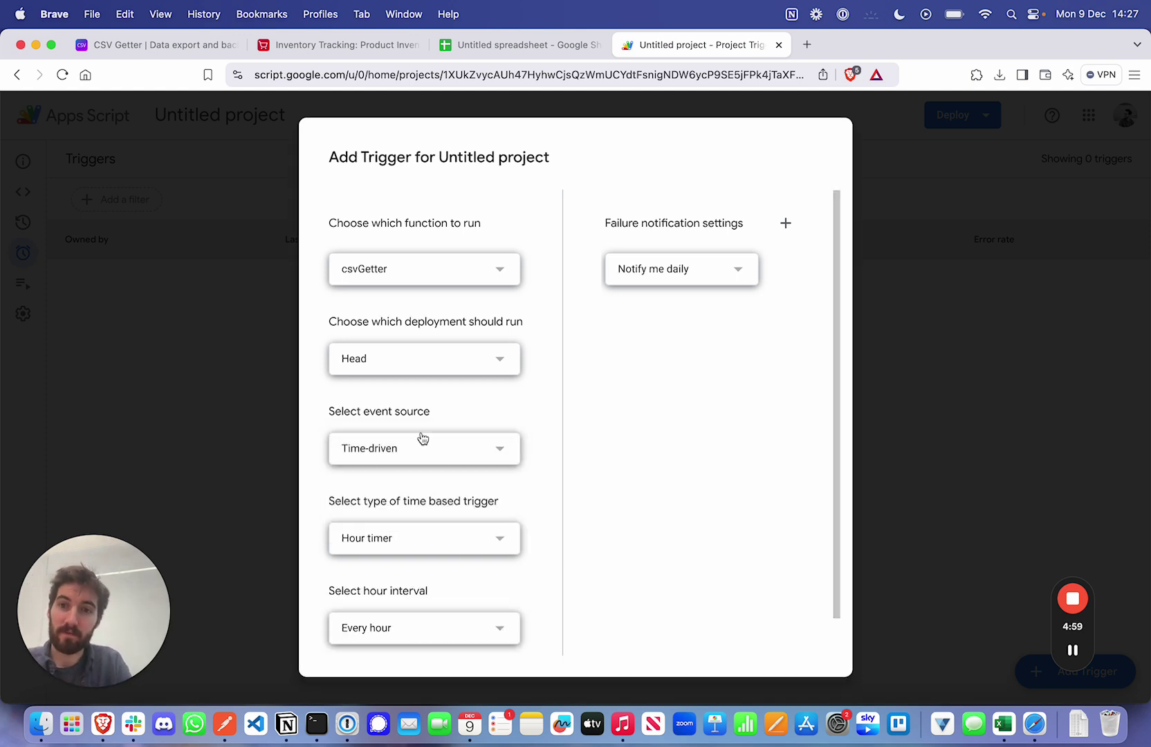
{"action": "scroll", "coordinate": [483, 509], "scroll_direction": "down", "scroll_amount": 2}
{"action": "left_click", "coordinate": [415, 492]}
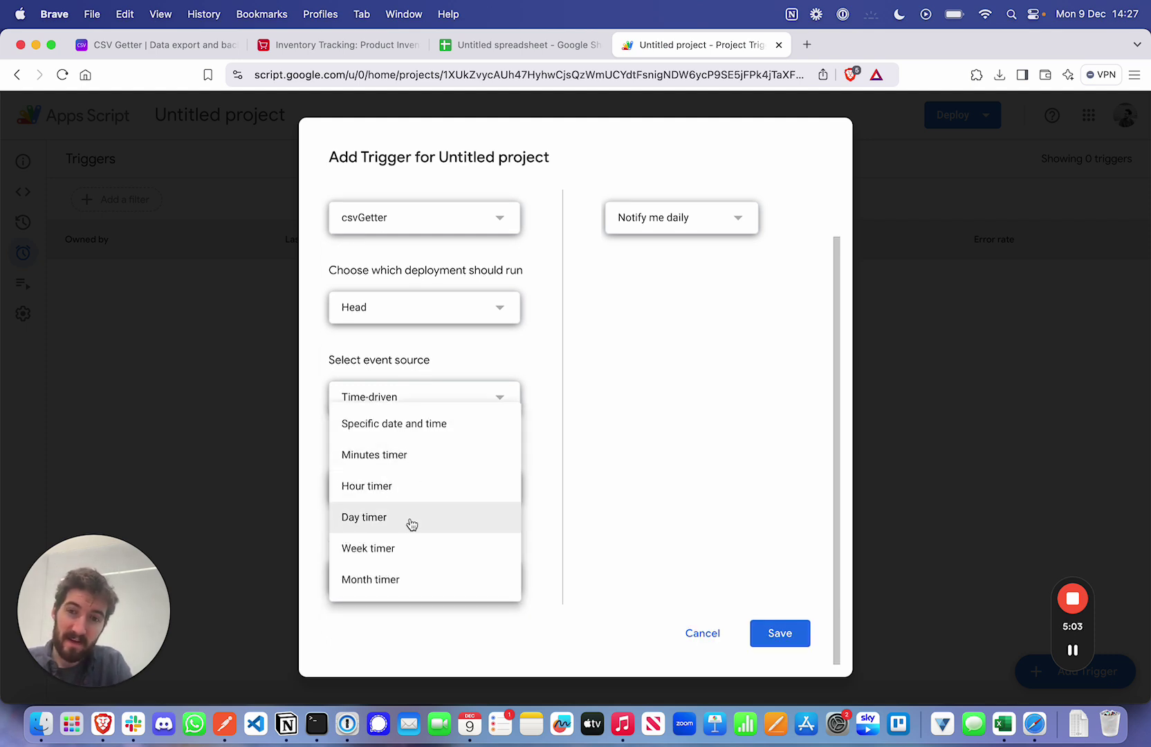
{"action": "left_click", "coordinate": [412, 524]}
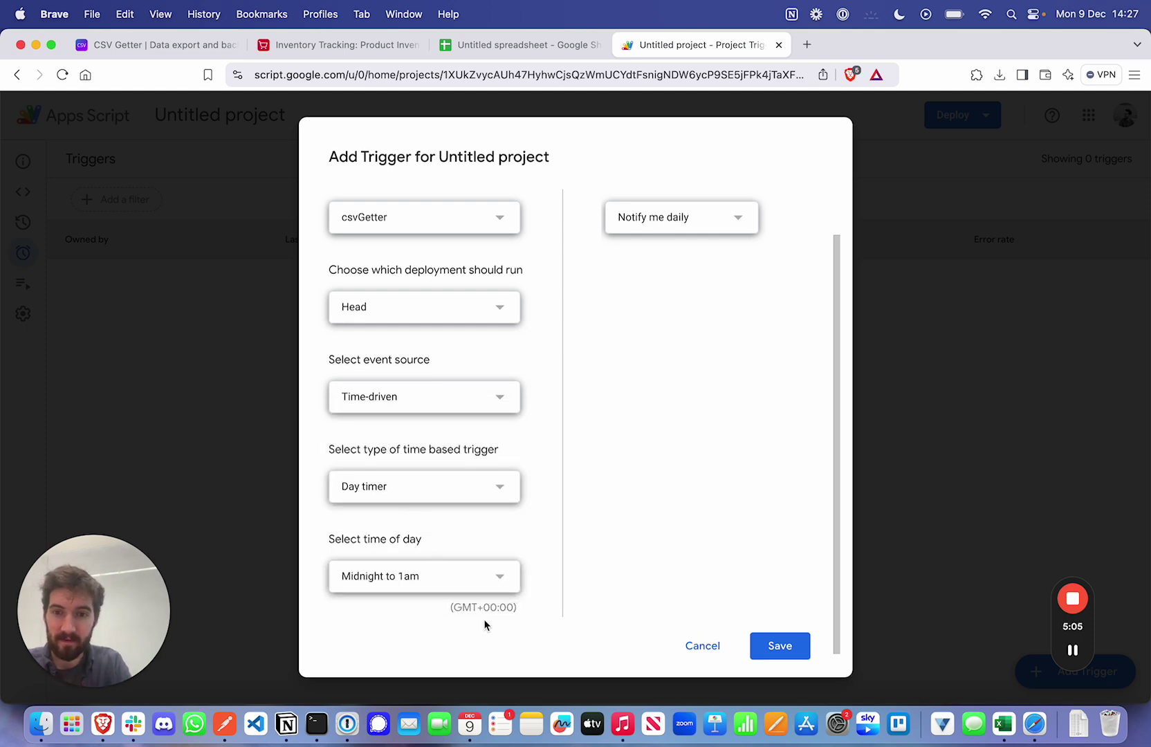
{"action": "left_click", "coordinate": [390, 581]}
{"action": "left_click", "coordinate": [383, 131]}
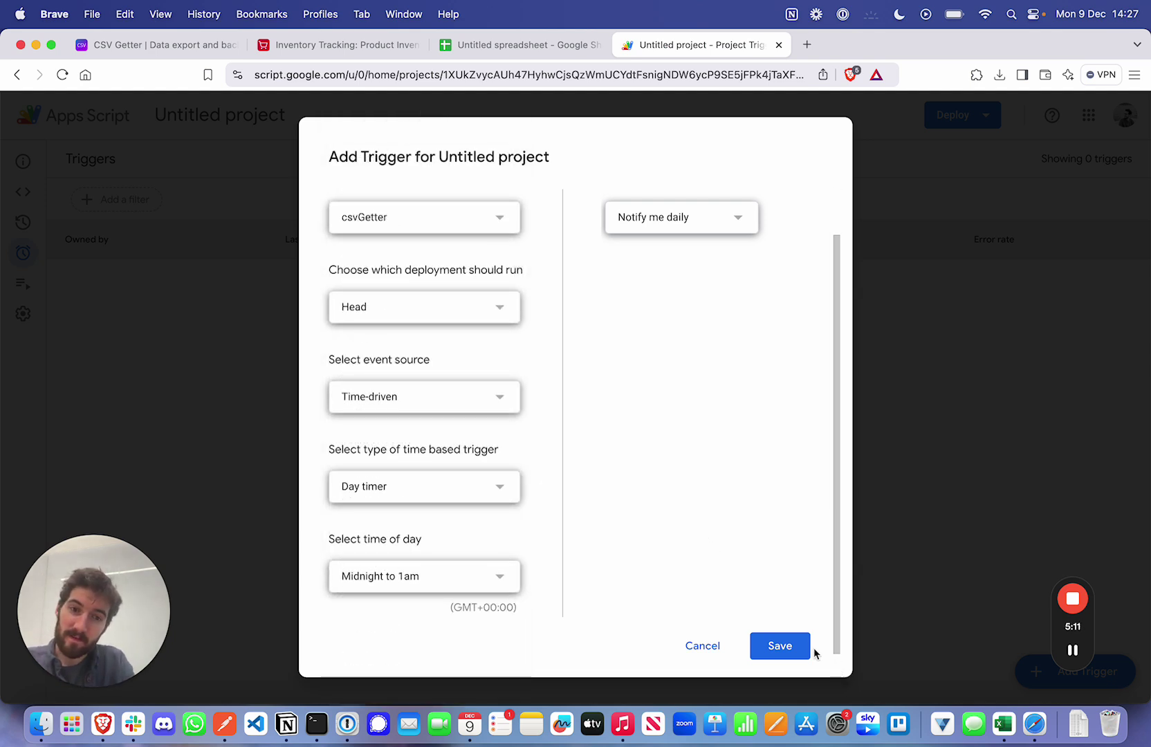
{"action": "left_click", "coordinate": [784, 649]}
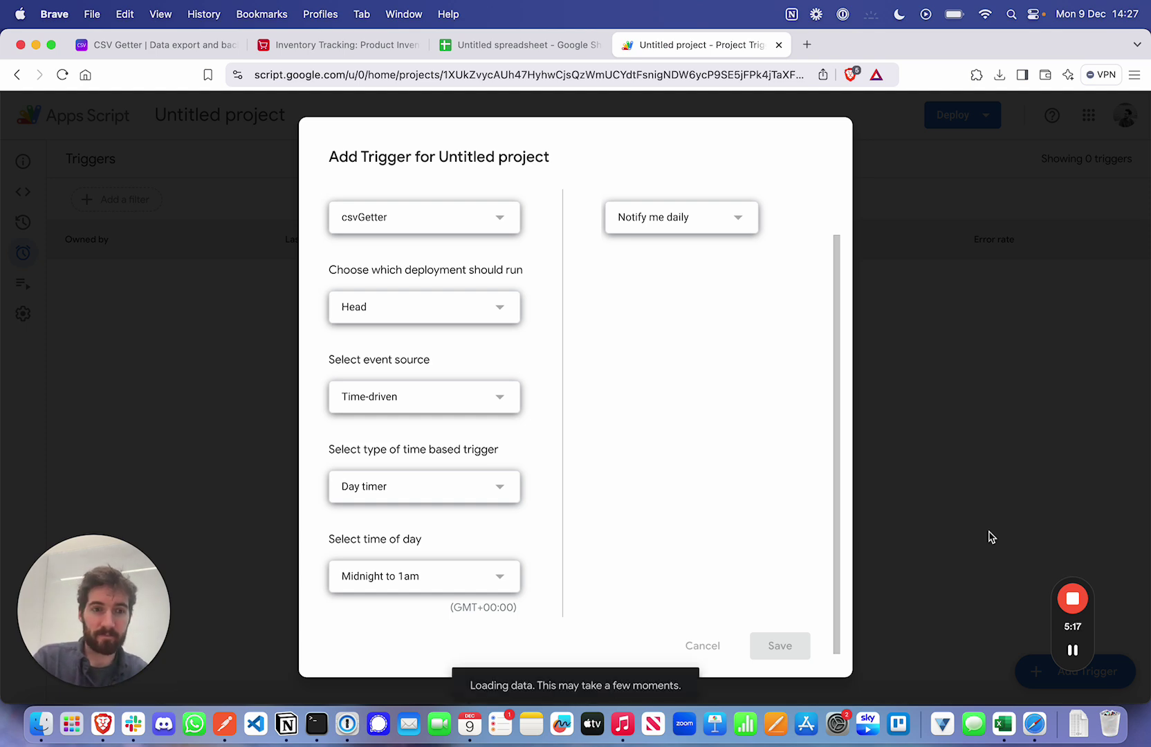
- Save the extra trigger form and delete the unwanted trigger, keeping the daily time-based csvGetter trigger
{"action": "left_click", "coordinate": [1072, 650]}
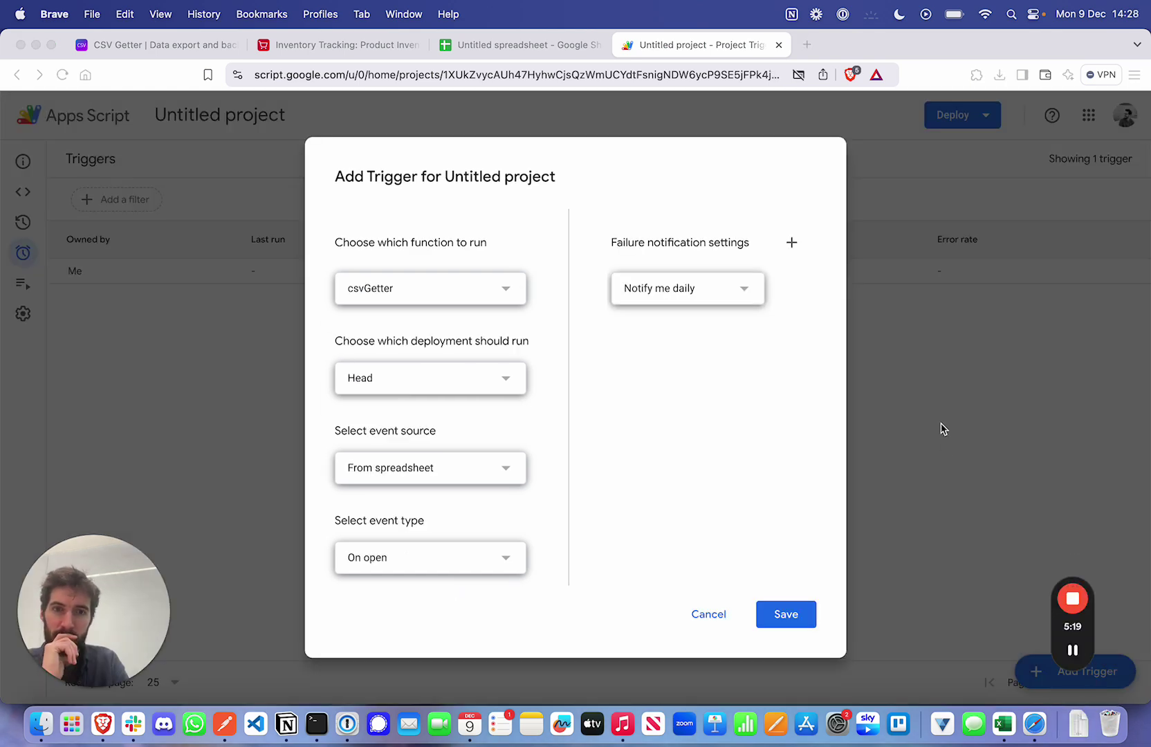
{"action": "left_click", "coordinate": [785, 613]}
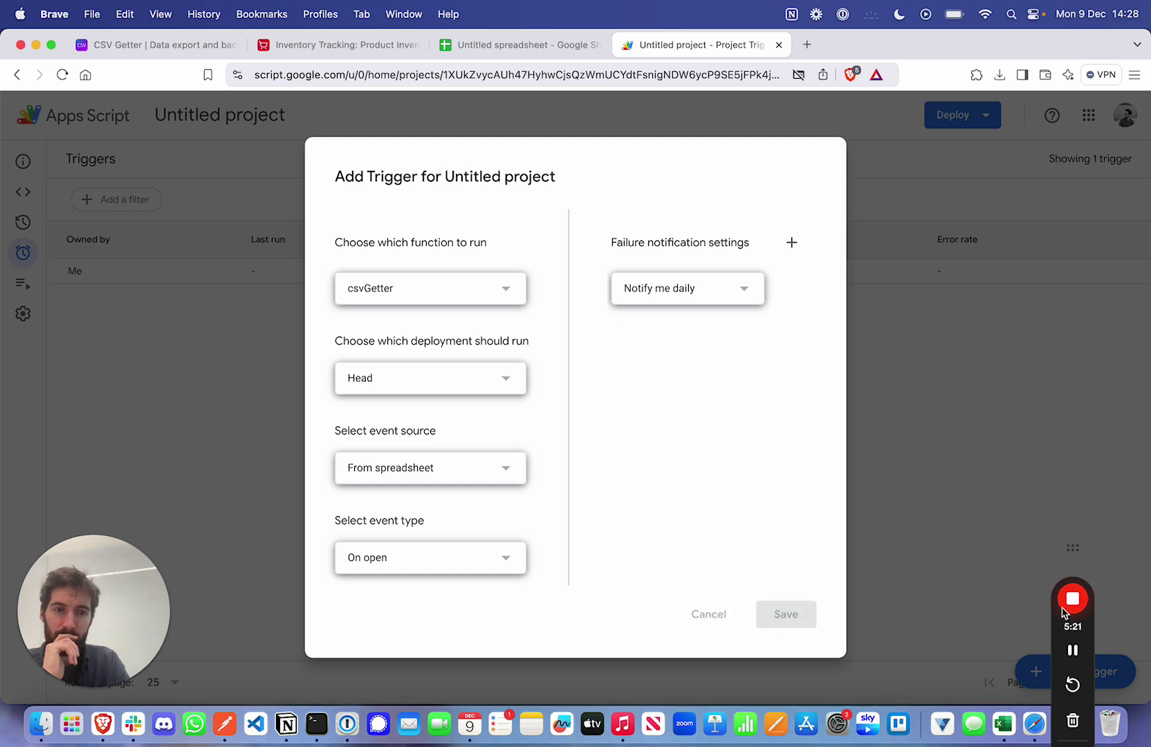
{"action": "left_click", "coordinate": [1072, 650]}
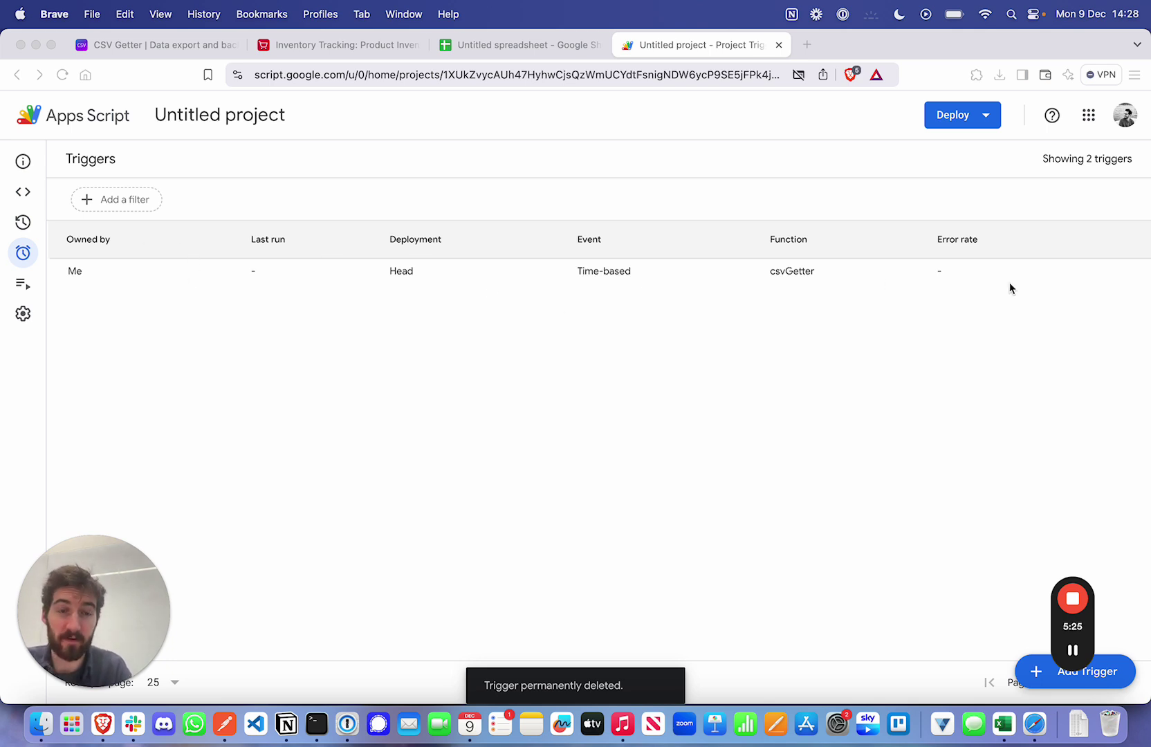
{"action": "left_click", "coordinate": [84, 275]}
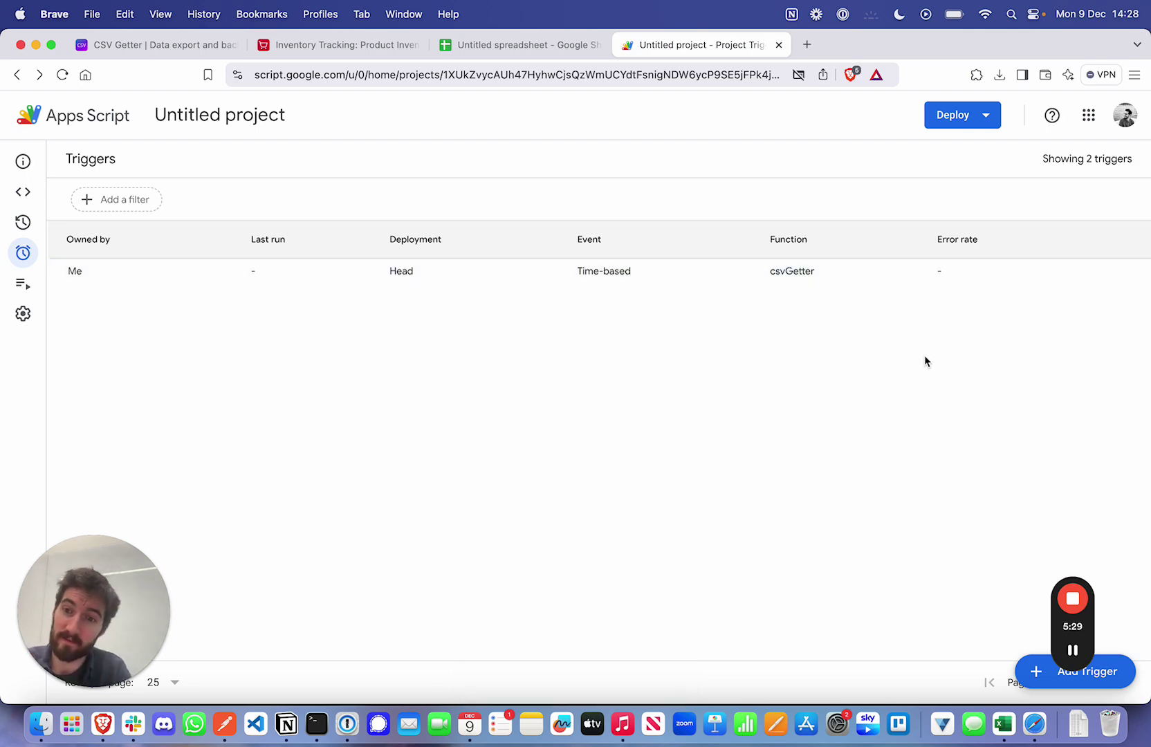
{"action": "left_click", "coordinate": [511, 46]}
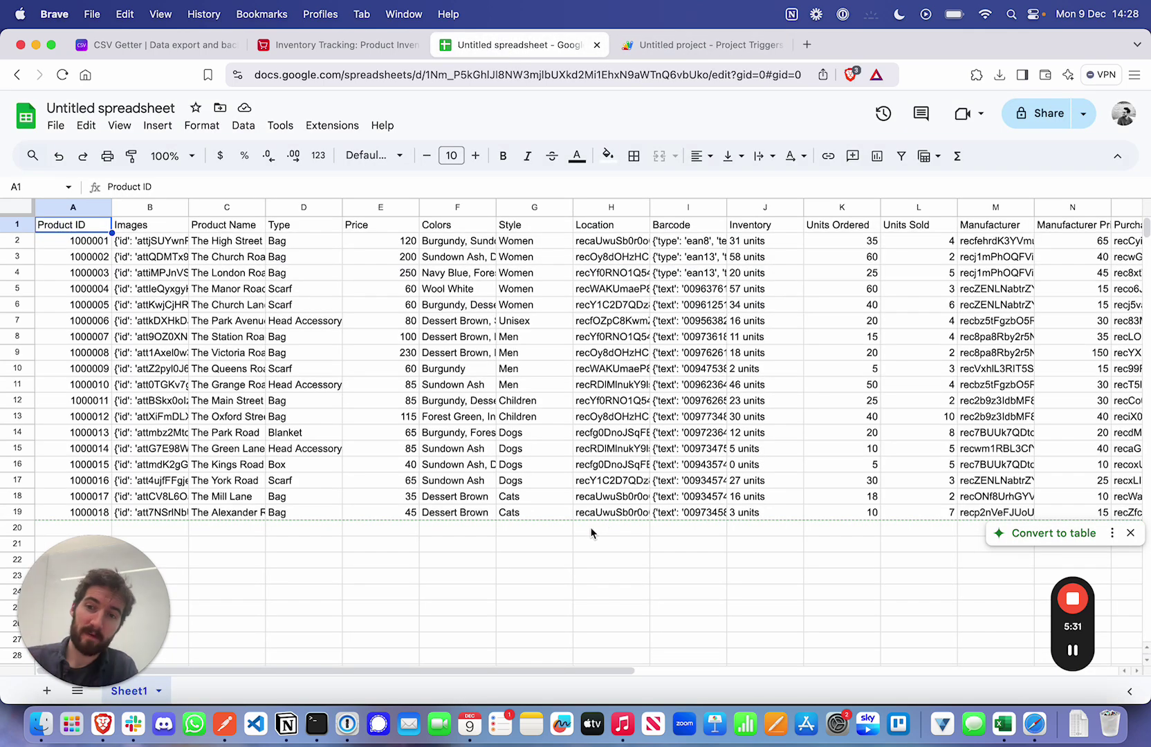